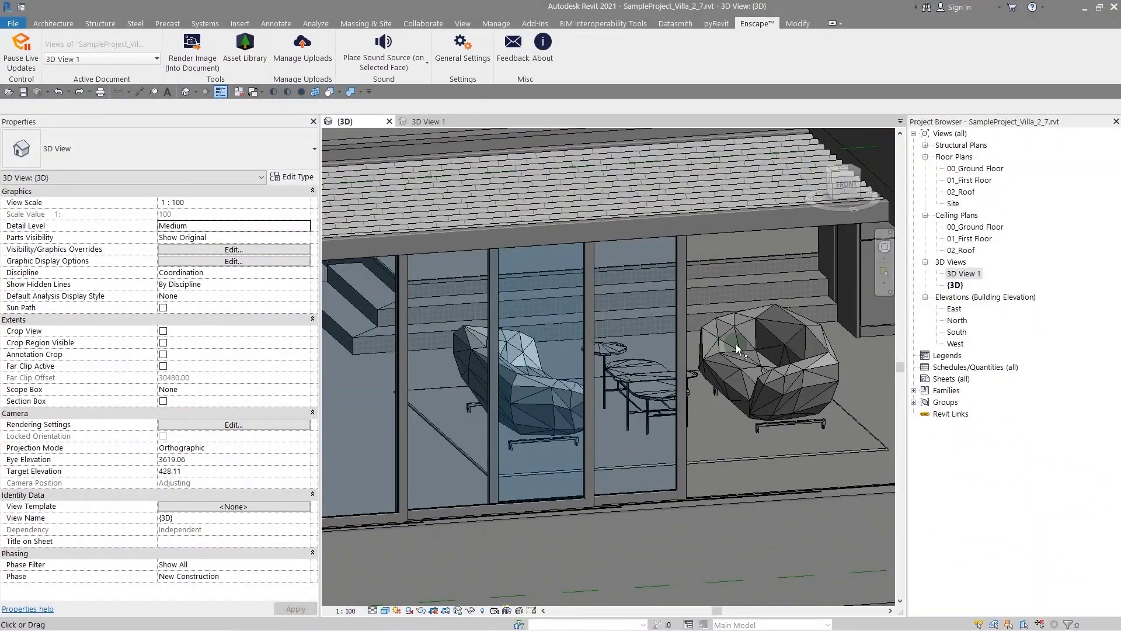
Zoom and pan the 3D view so the rug and lounge chair sit centered
scroll(737, 349, "down", 4)
scroll(742, 439, "up", 6)
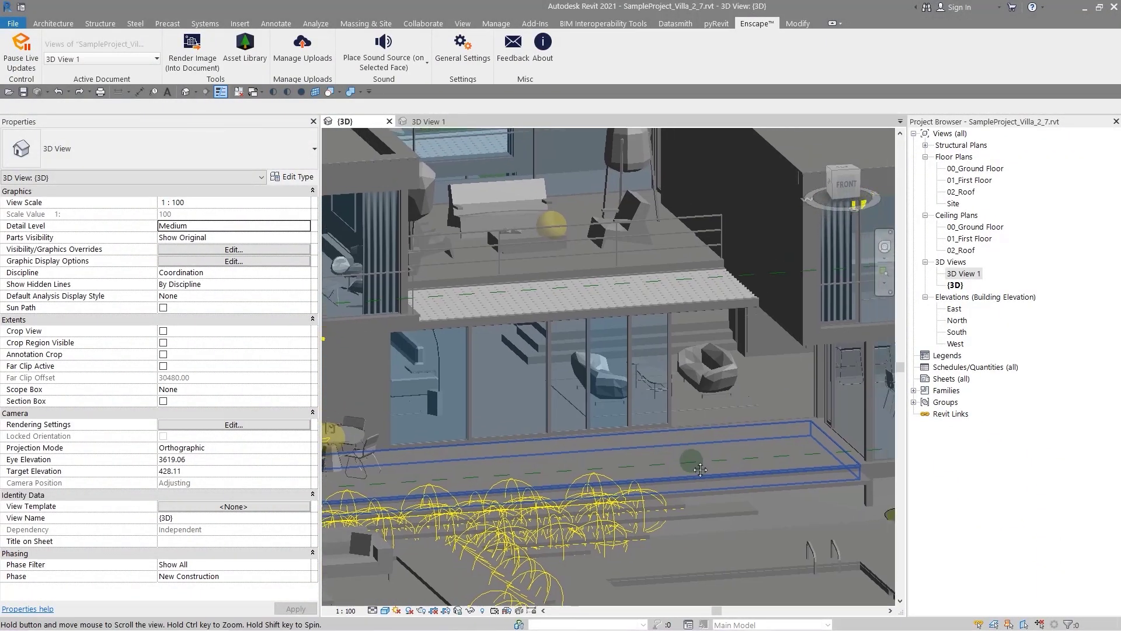
middle_click_drag(726, 438, 717, 439)
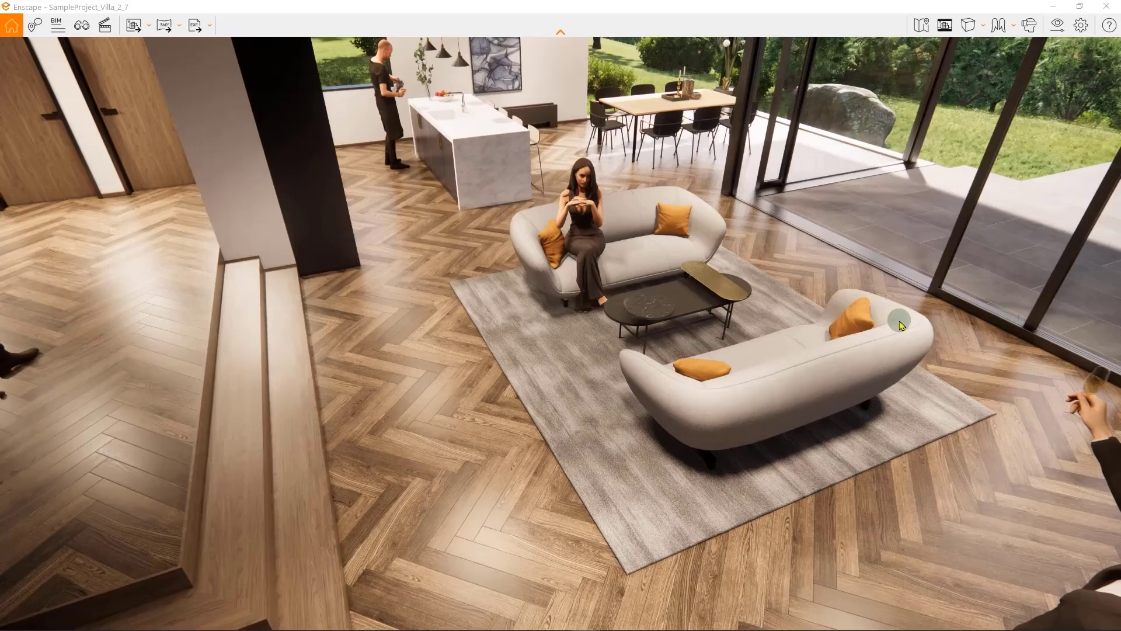
Fly the Enscape camera down close over the rug beside the sofa, then back around
right_click_drag(660, 422, 706, 508)
left_click_drag(706, 508, 821, 471)
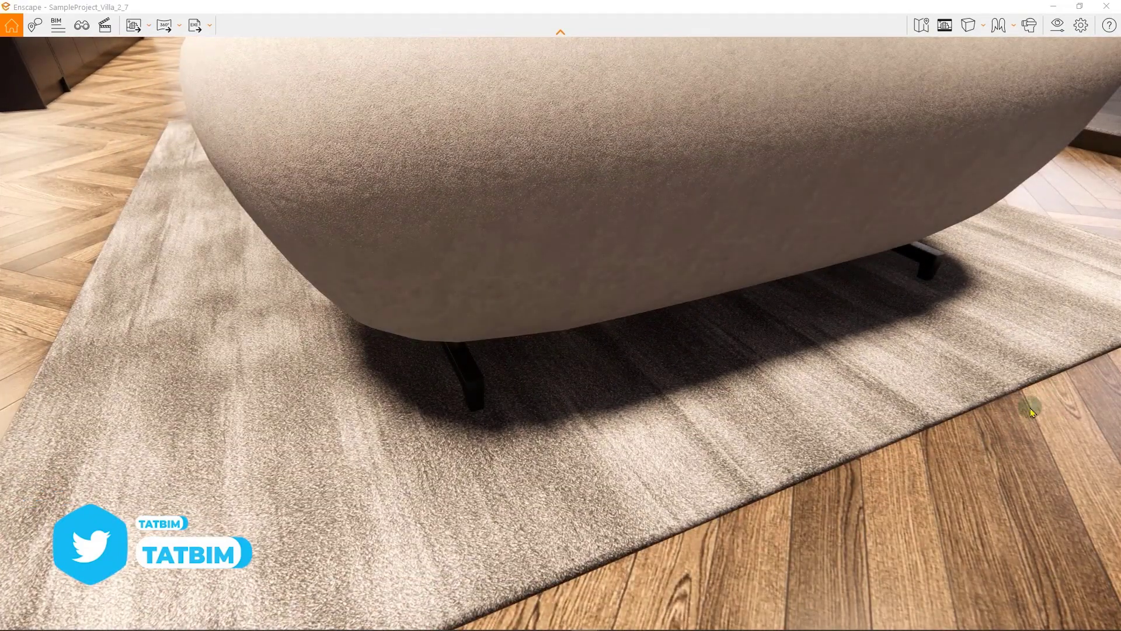
left_click_drag(1028, 408, 981, 411)
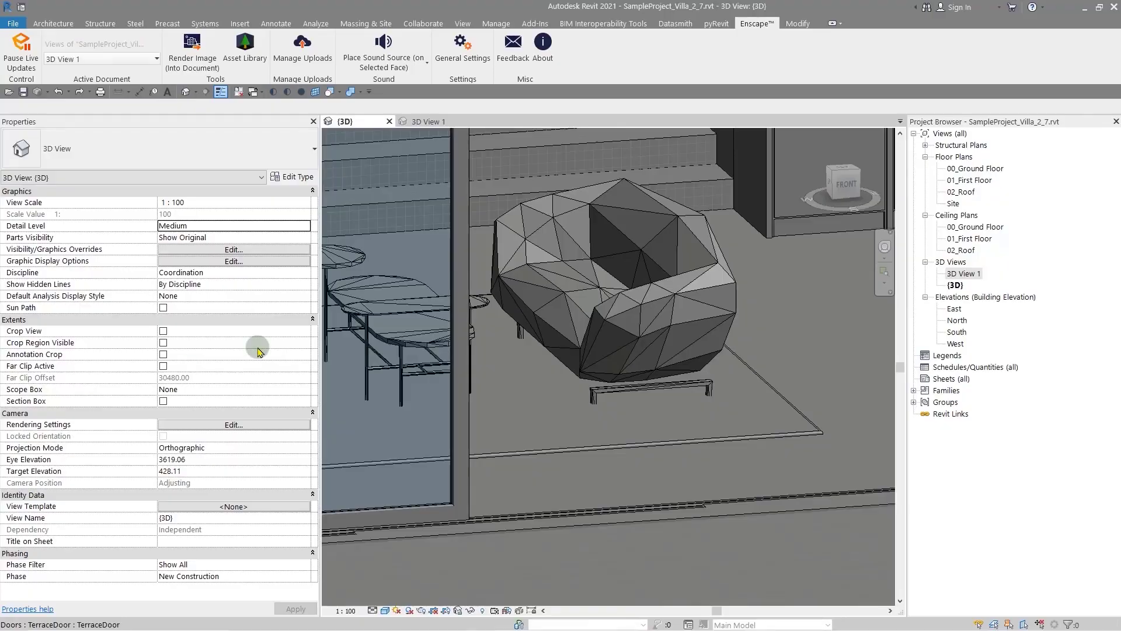
Orbit the 3D view to face the chair and rug, then select the living-room carpet
middle_click_drag(581, 438, 536, 412, "shift")
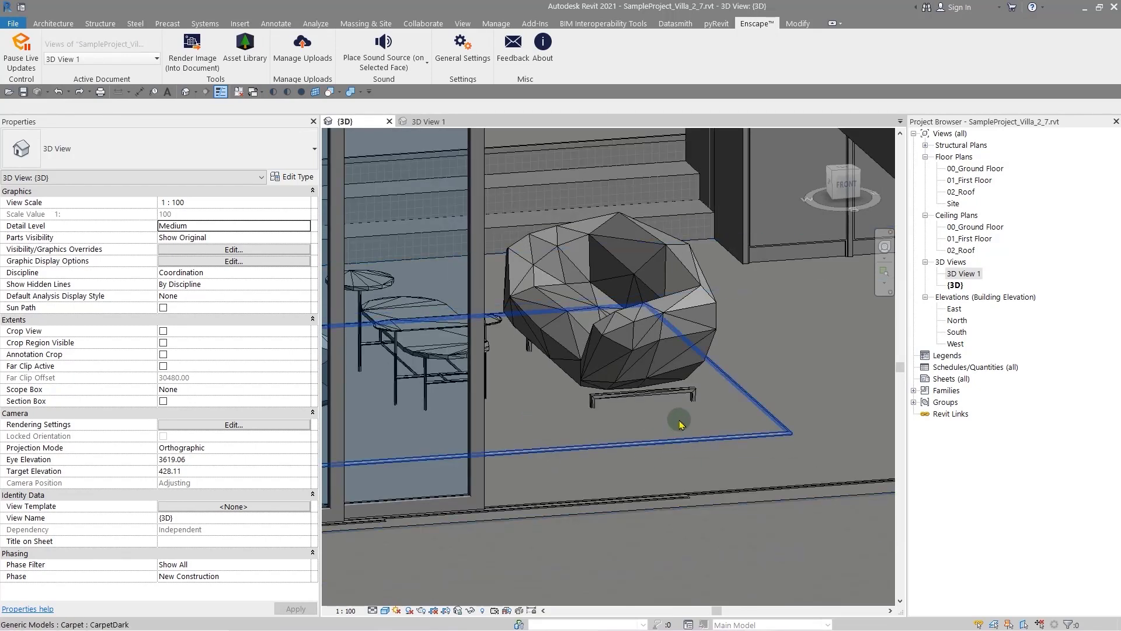
key("alt+Tab")
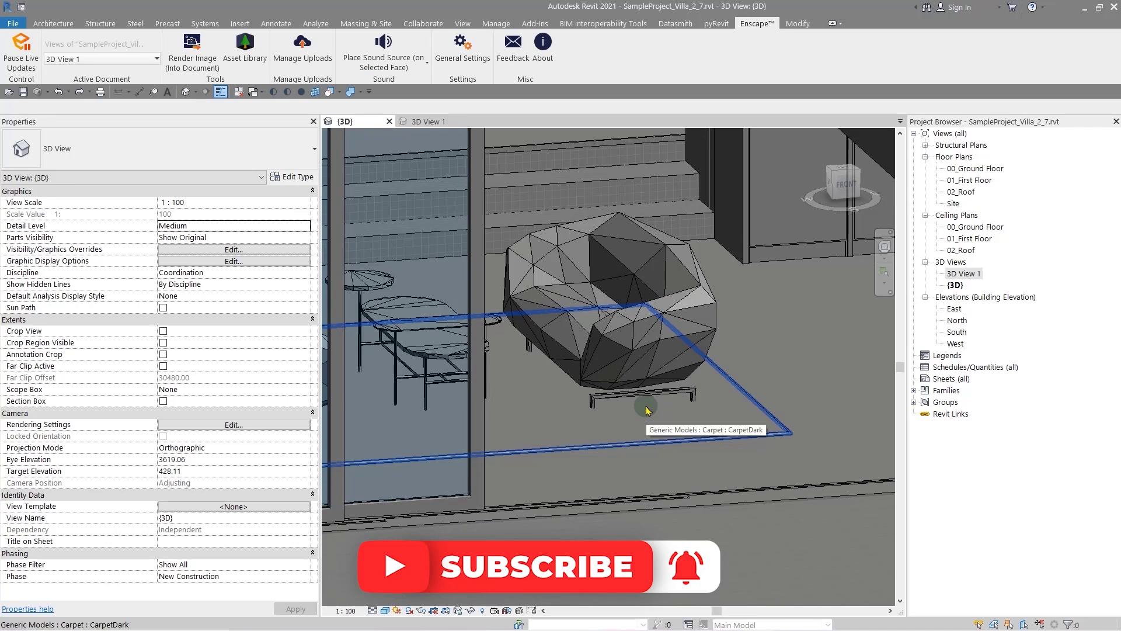
left_click(615, 443)
Create a new blank material from the CarpetDark type's Carpet_Inside material list
left_click(298, 179)
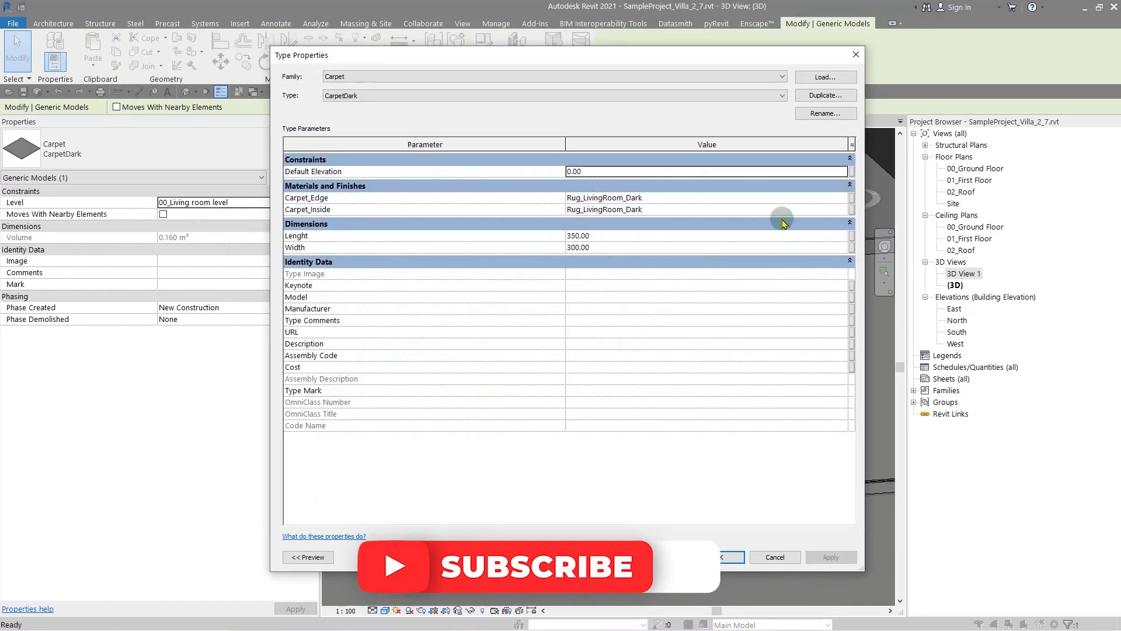
left_click(841, 210)
left_click(843, 209)
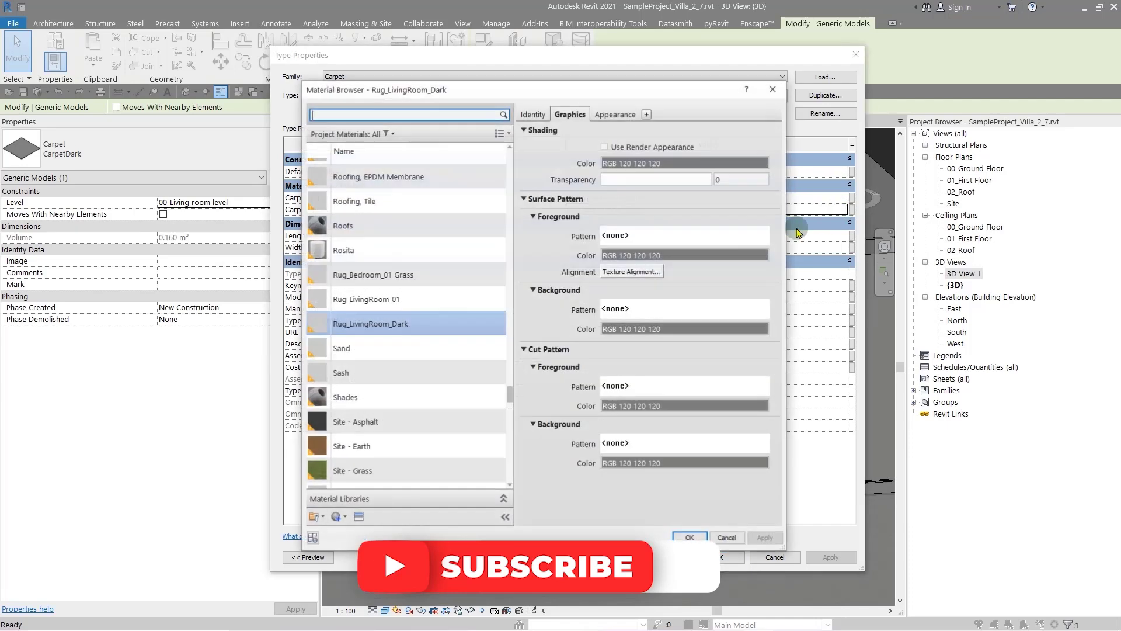
left_click(339, 516)
left_click(352, 531)
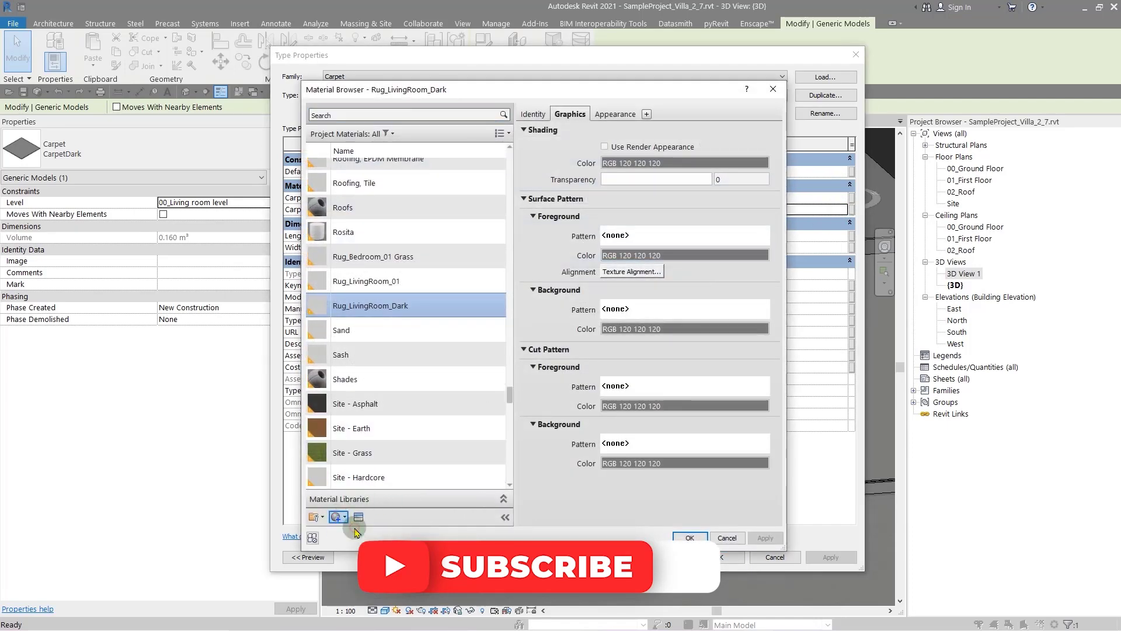
Rename it 'short carpet - test 1' and apply it to the rug's Carpet_Inside
right_click(391, 307)
left_click(432, 334)
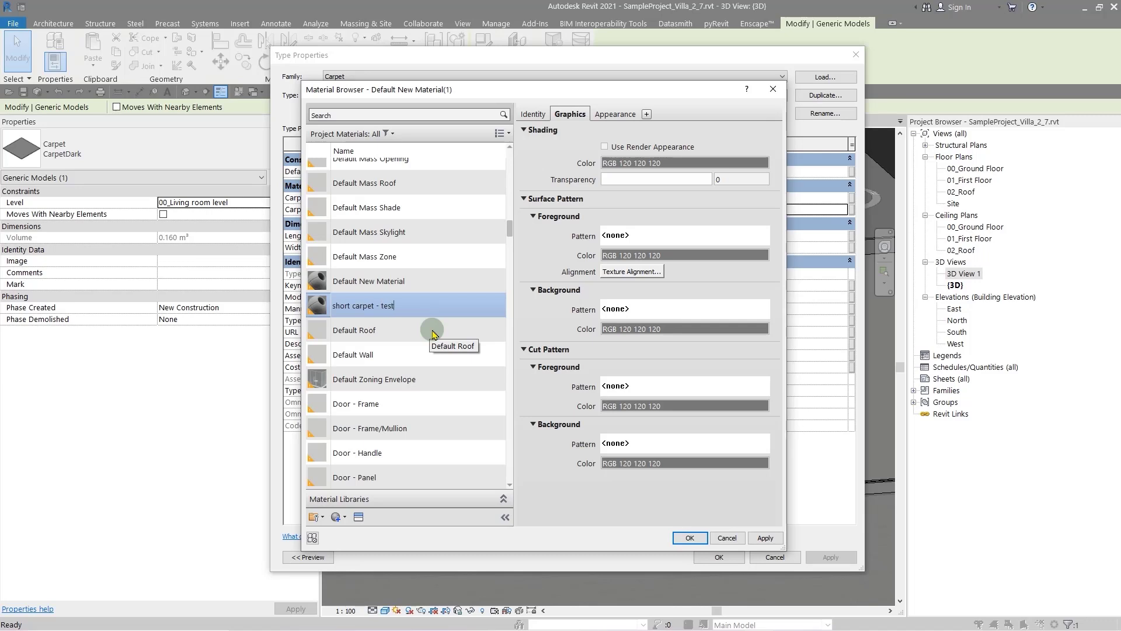
left_click(616, 113)
left_click(688, 536)
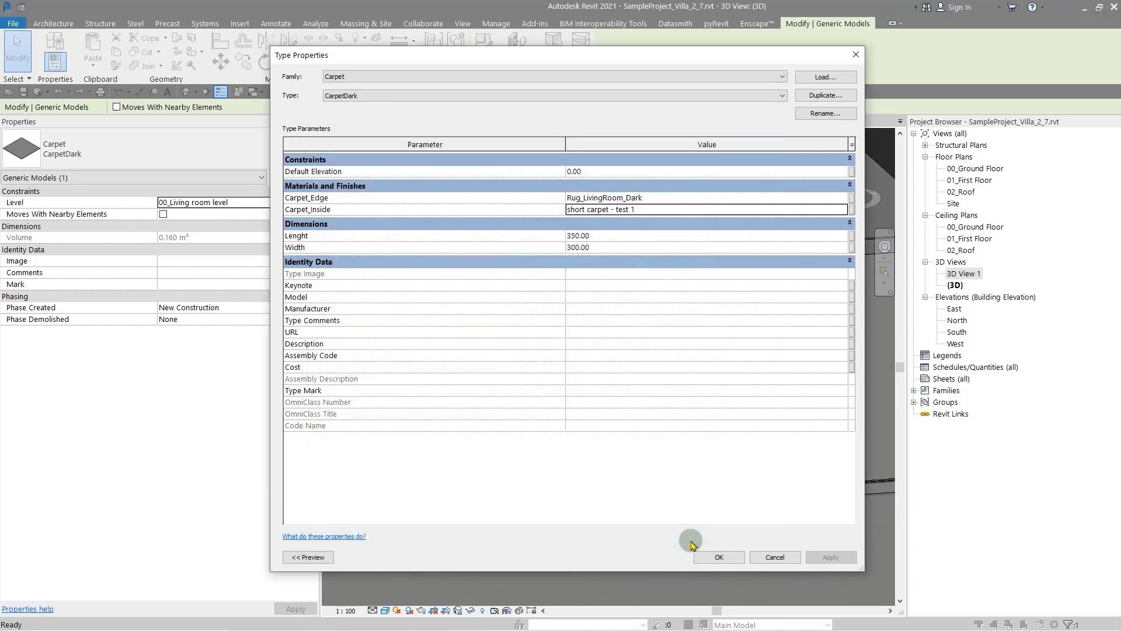
left_click(710, 557)
key("alt+Tab")
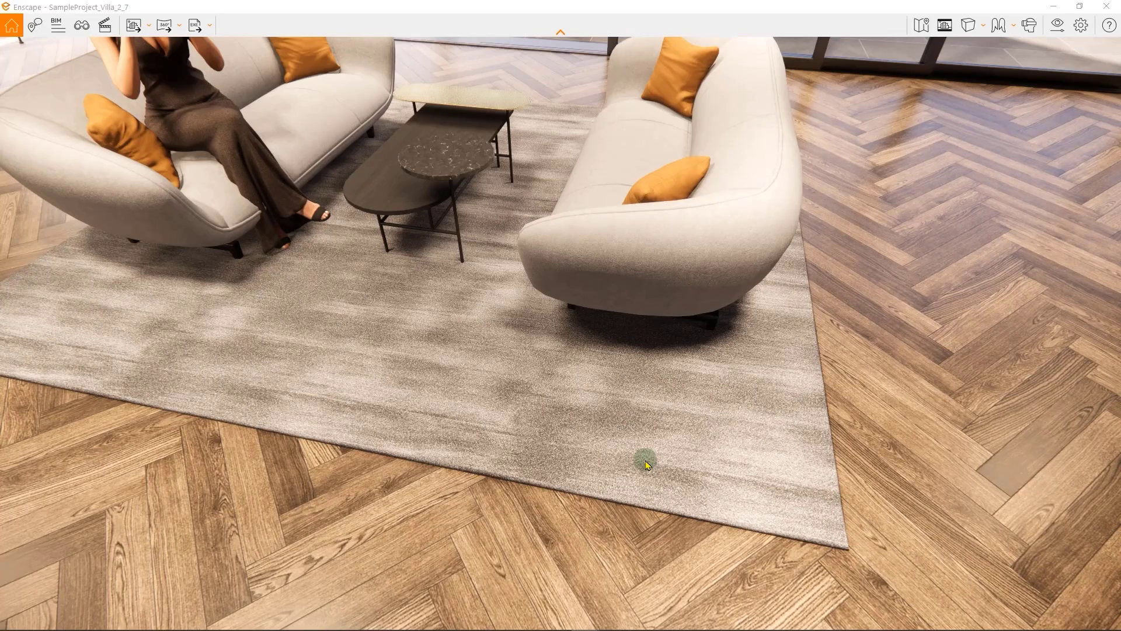
Fly close over the fluffy short-pile rug in Enscape and turn toward the table and sofas
scroll(646, 463, "down", 3)
scroll(688, 518, "up", 10)
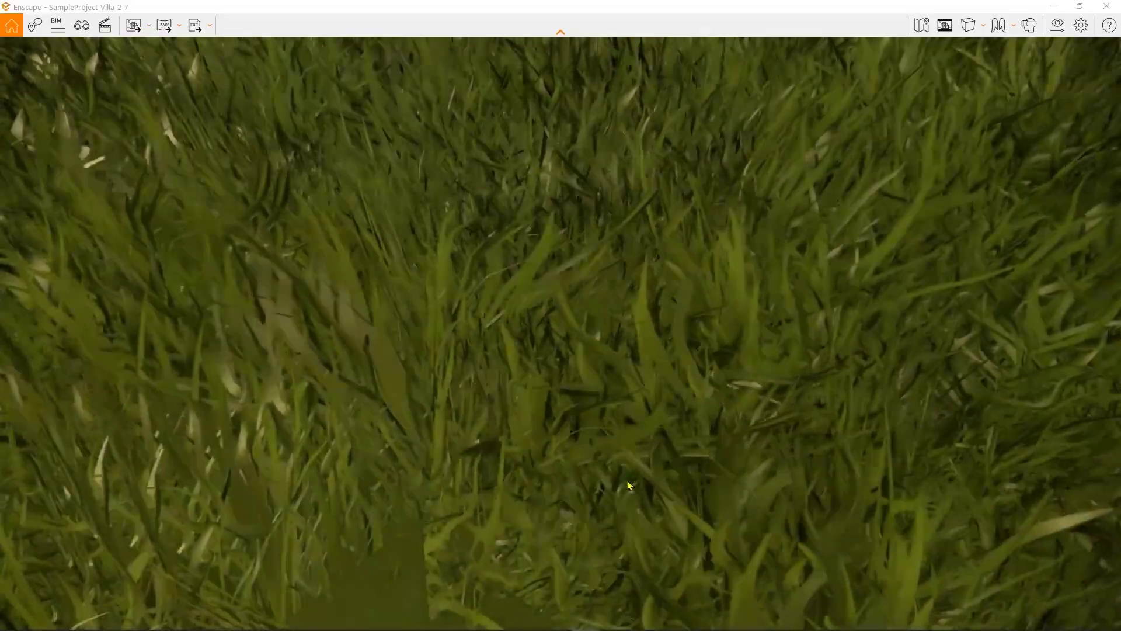
scroll(628, 485, "down", 5)
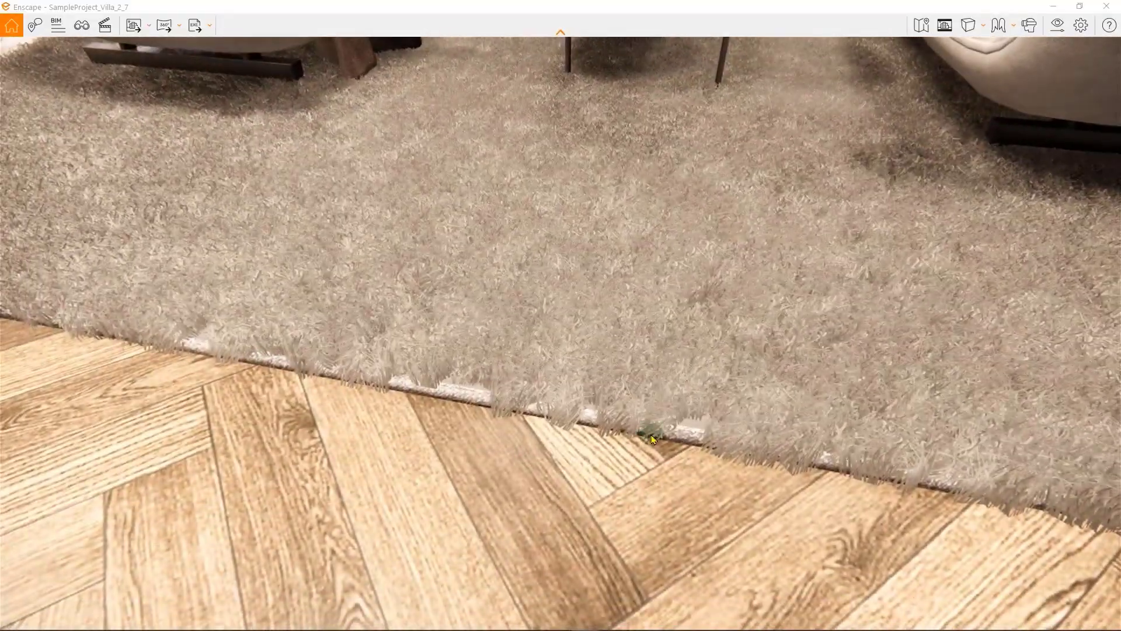
scroll(652, 439, "up", 5)
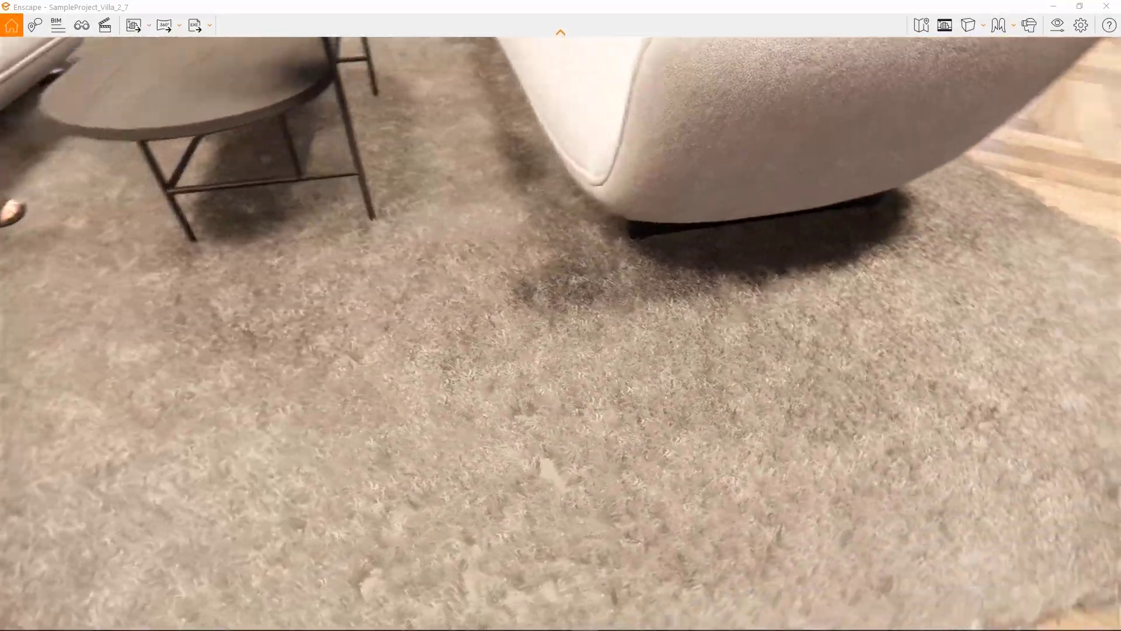
scroll(545, 401, "down", 5)
left_click_drag(485, 408, 68, 485)
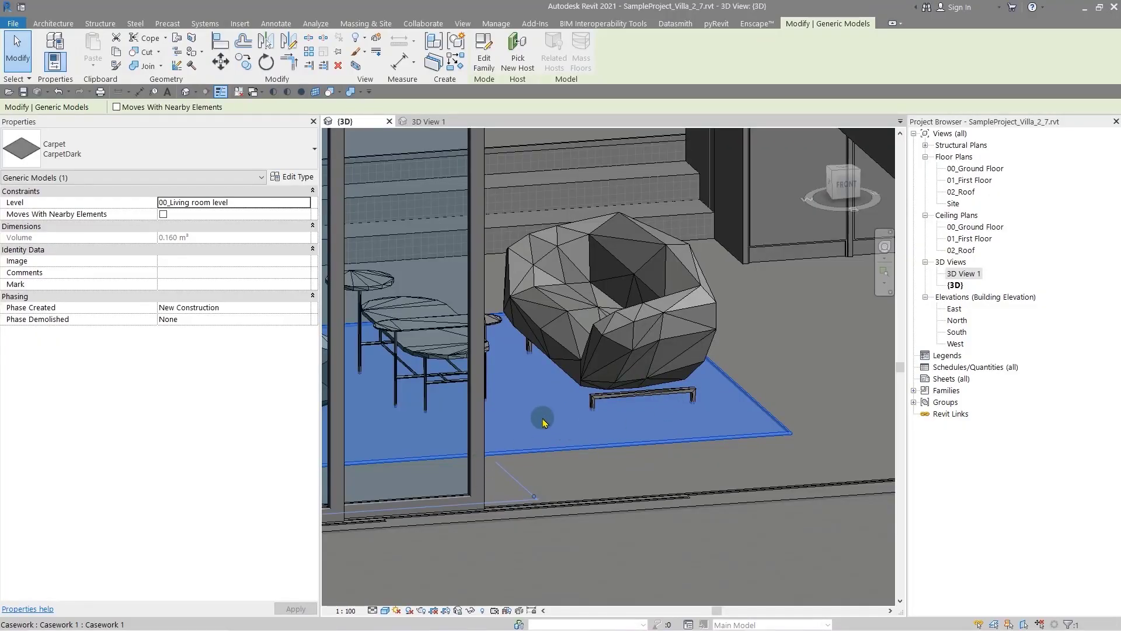
Set the short carpet - test 1 appearance colour to orange and check the rug in the render
left_click(308, 179)
left_click(841, 210)
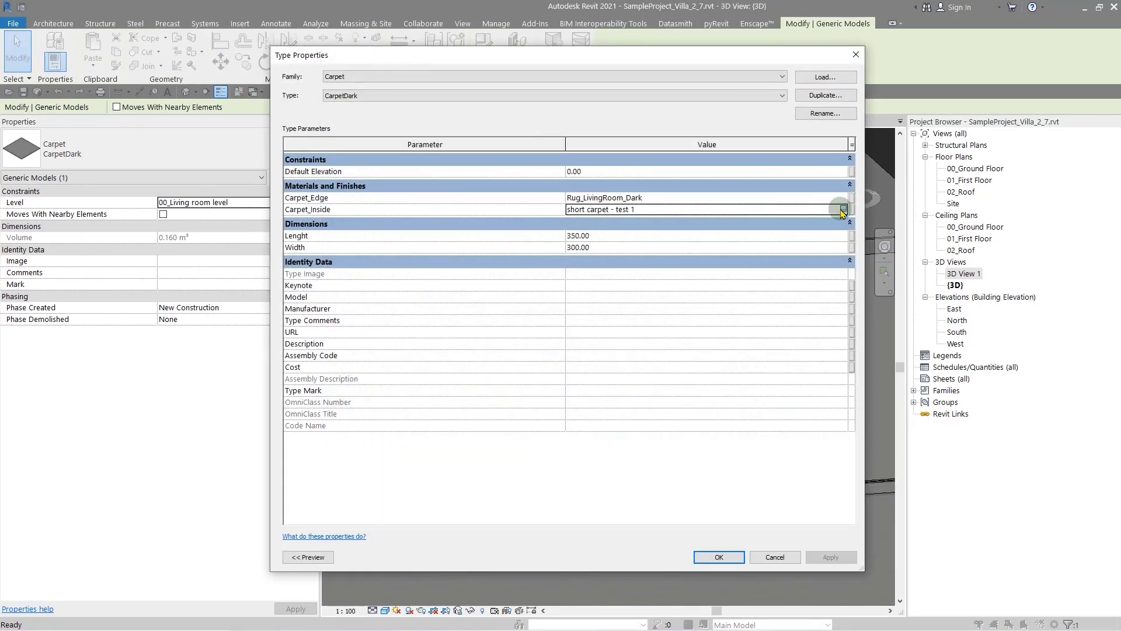
left_click(843, 209)
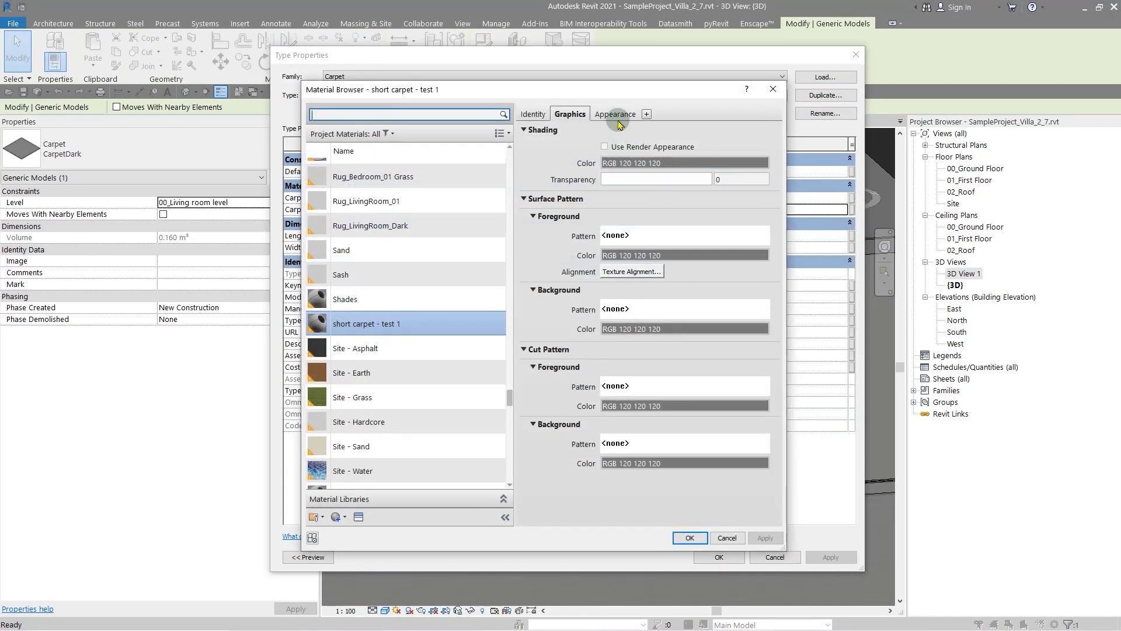
left_click(618, 120)
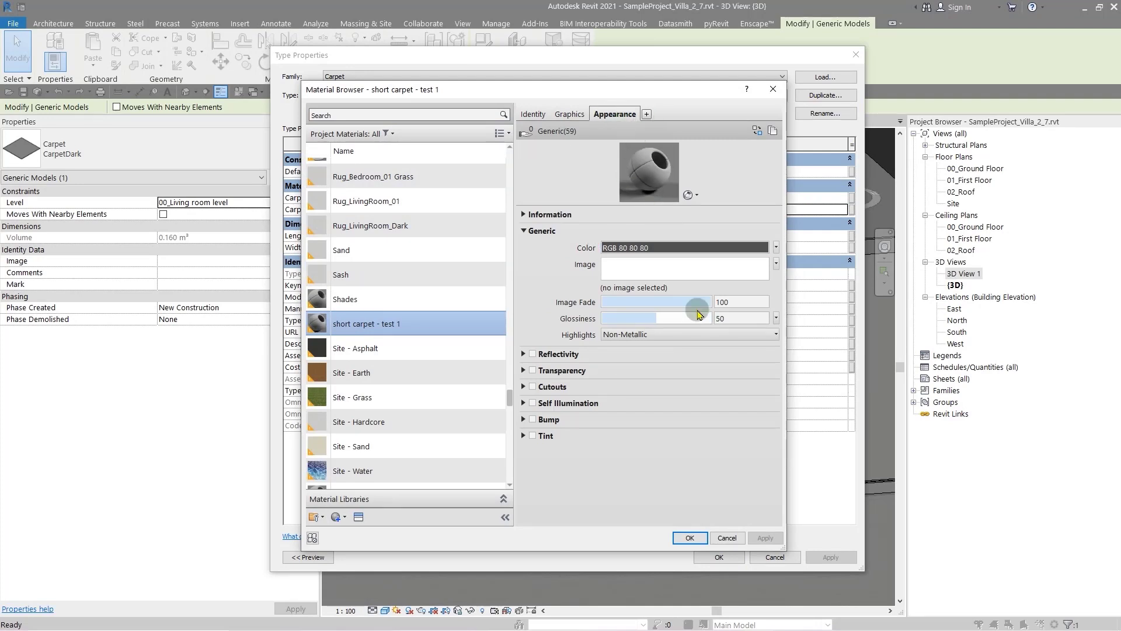
left_click(638, 248)
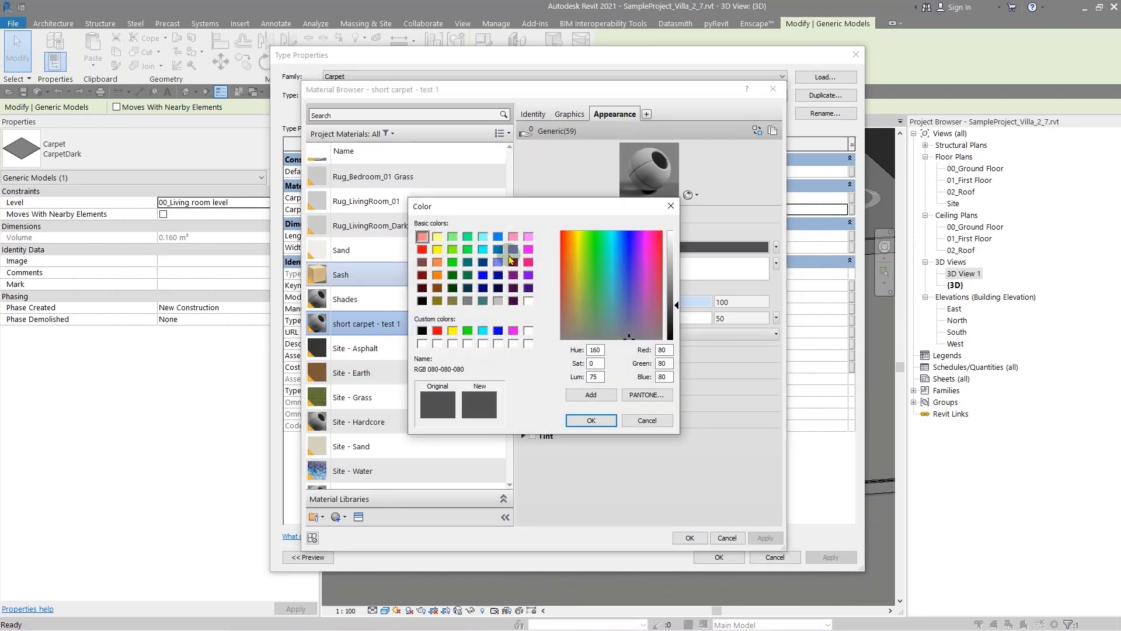
left_click(437, 274)
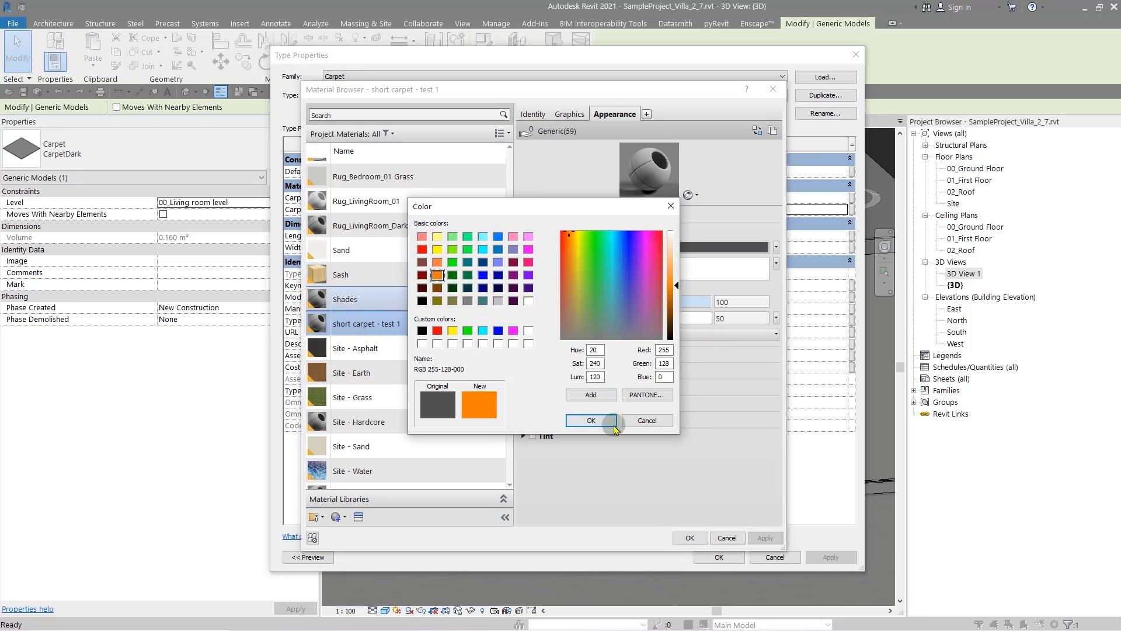
left_click(591, 420)
left_click(764, 538)
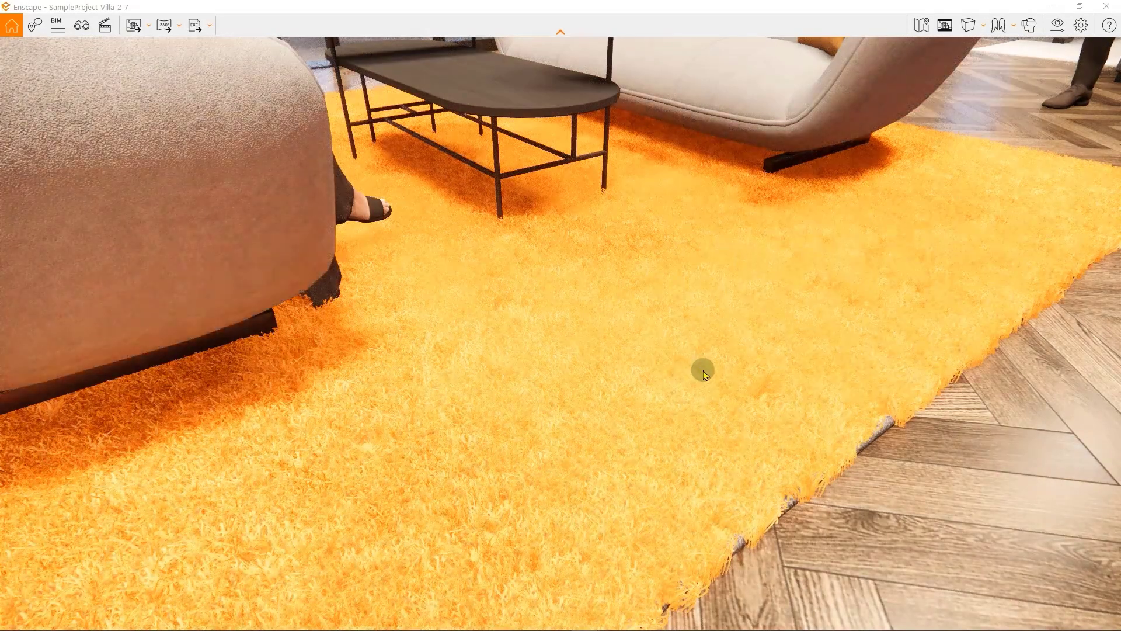
mouse_move(704, 372)
left_mouse_down()
mouse_move(759, 380)
mouse_move(724, 374)
left_mouse_up()
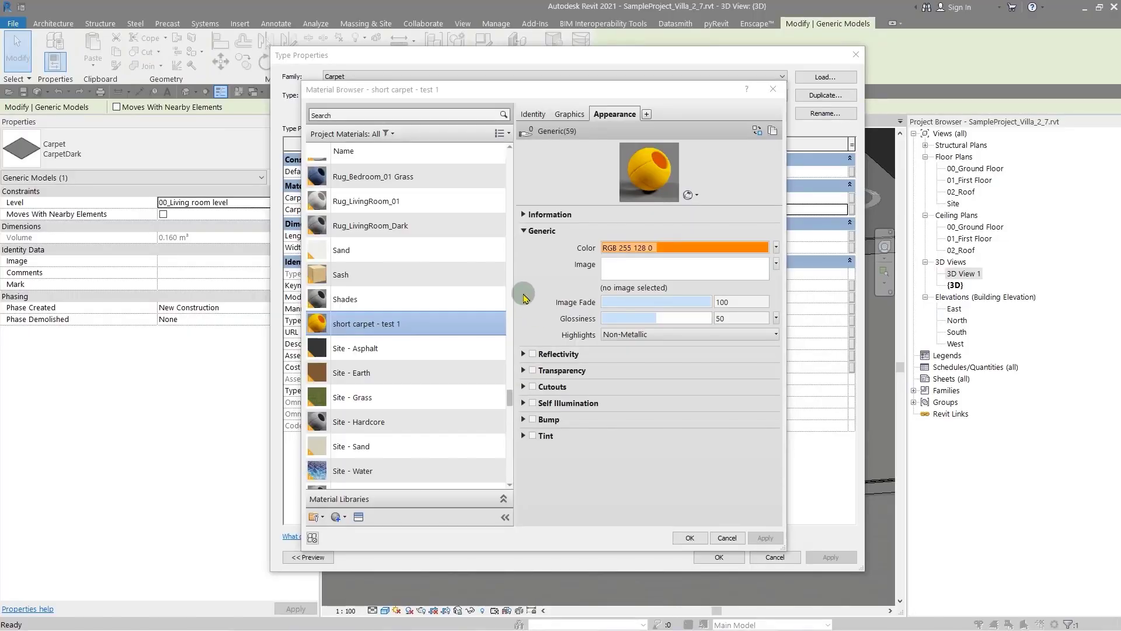
Change the material colour to cyan, RGB 128 255 255, and apply it
left_click(694, 249)
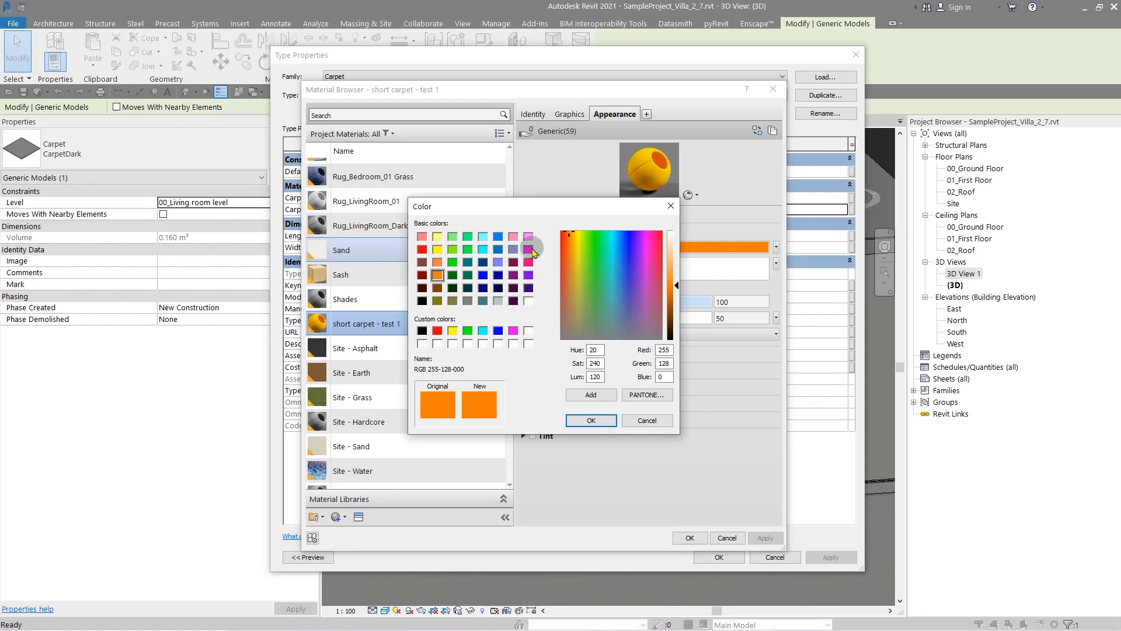
left_click(483, 236)
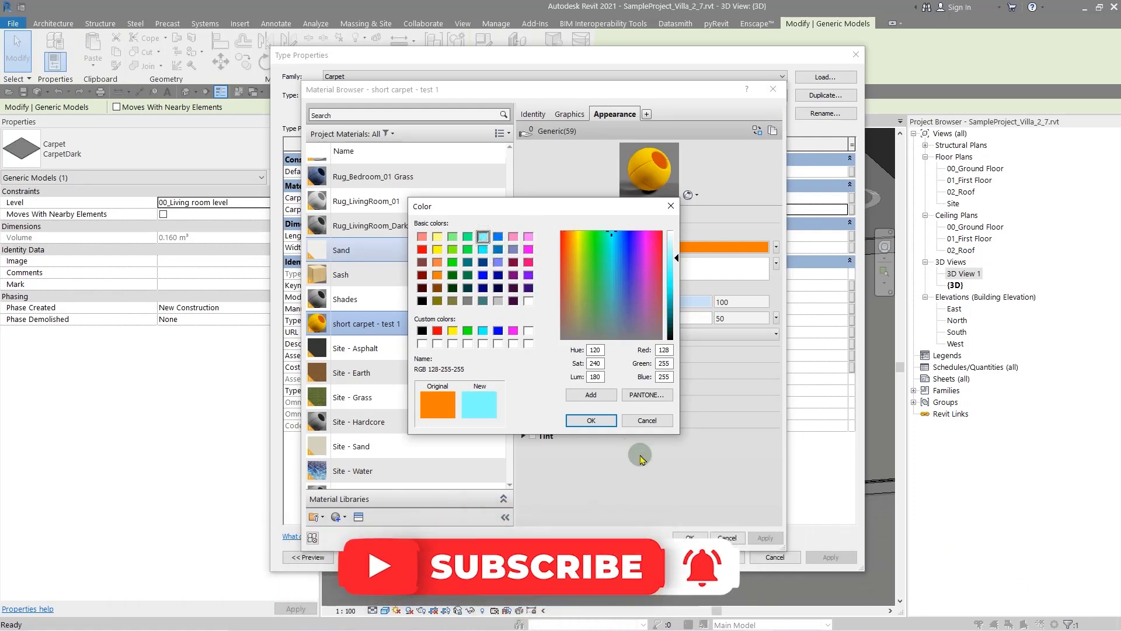
left_click(591, 420)
left_click(765, 537)
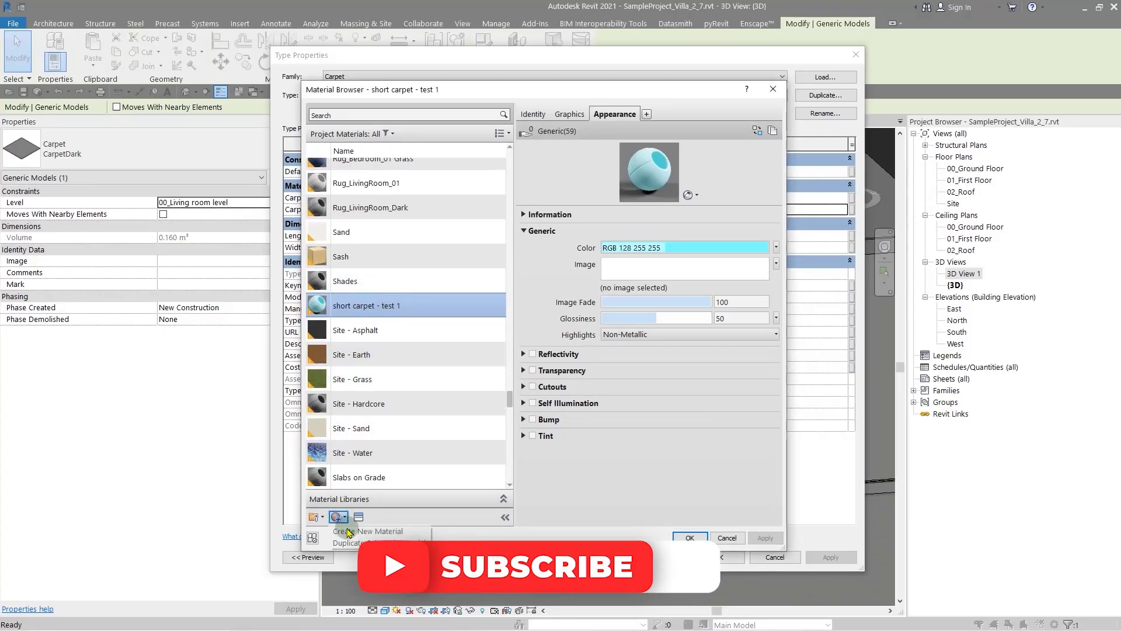
Create a new default material and rename it 'long carpet-test 2'
left_click(339, 517)
left_click(379, 544)
right_click(433, 348)
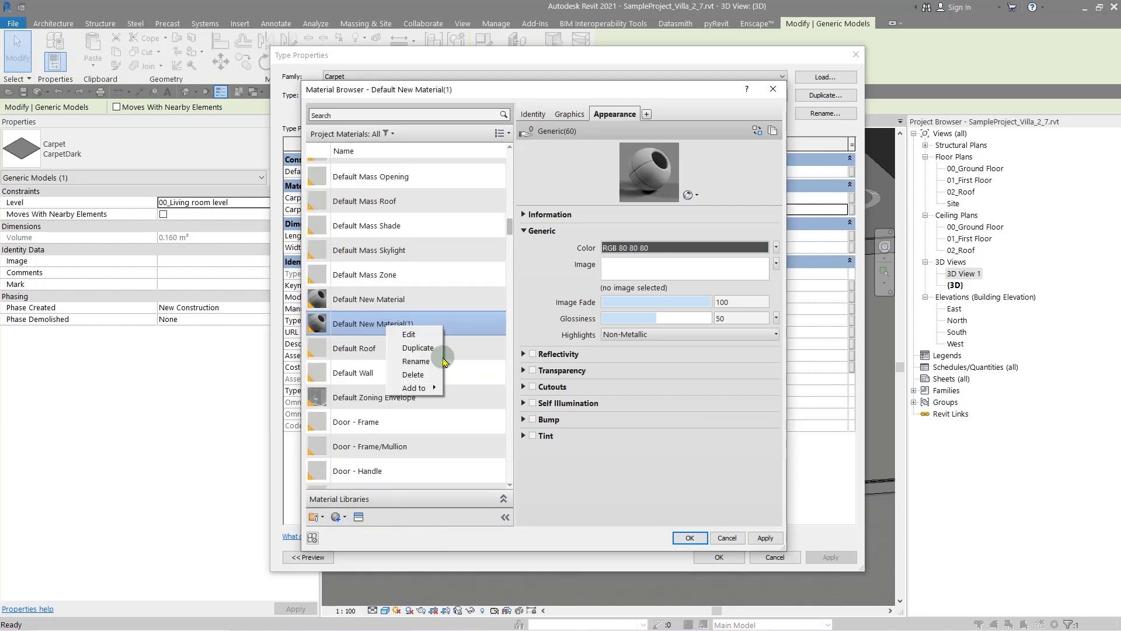
left_click(435, 362)
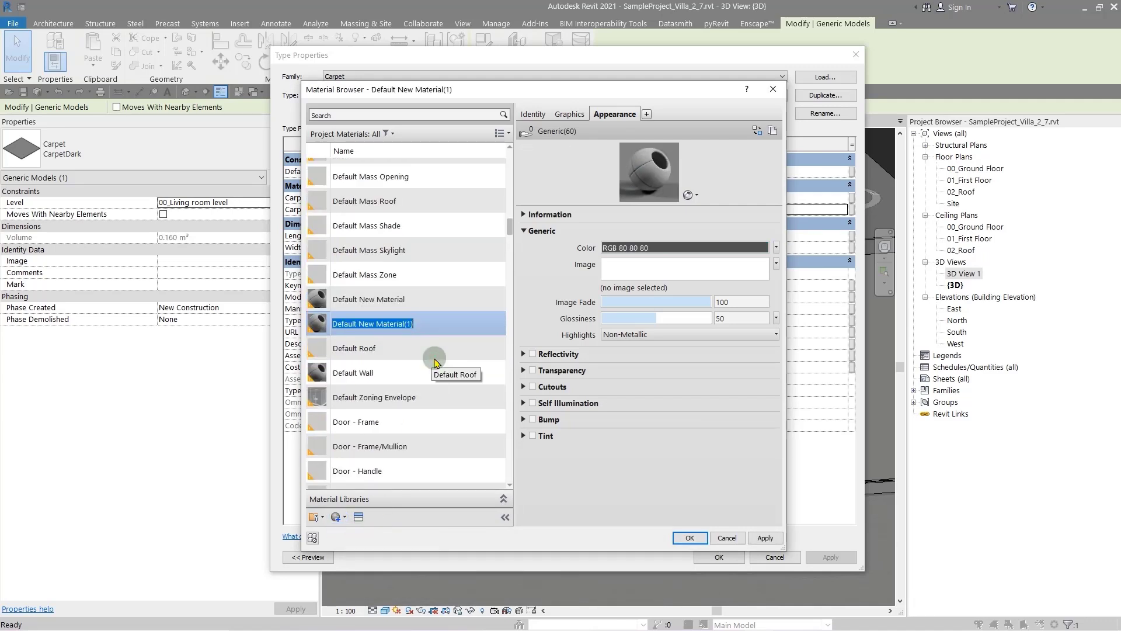
type("long carpet-test 2")
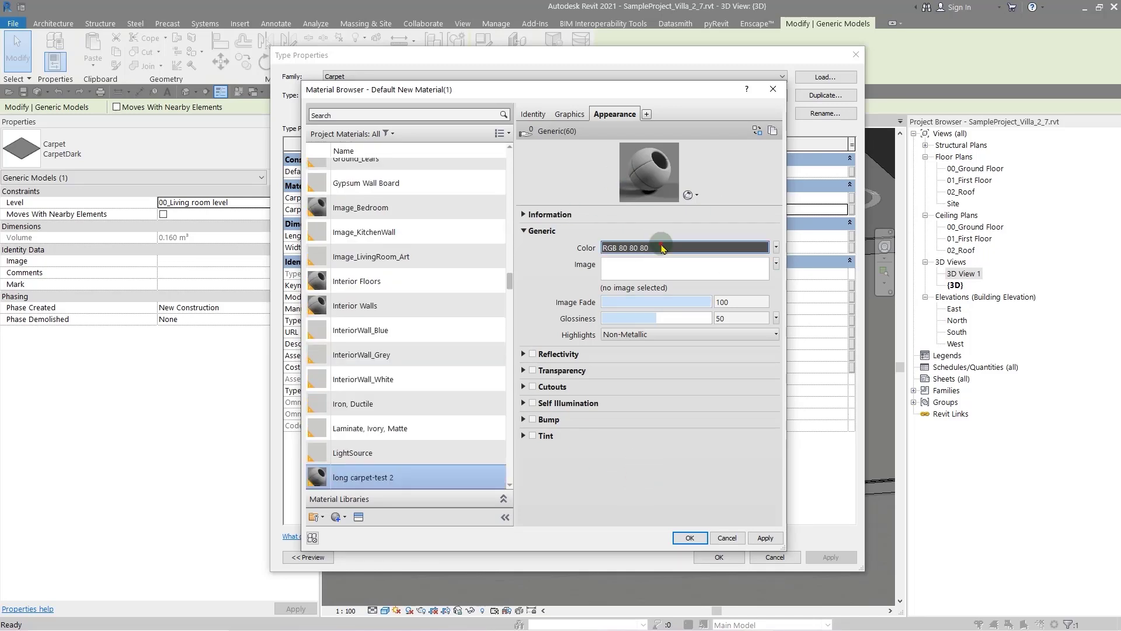
Give long carpet-test 2 a light-grey colour and assign it to the rug's Carpet_Inside
left_click(662, 248)
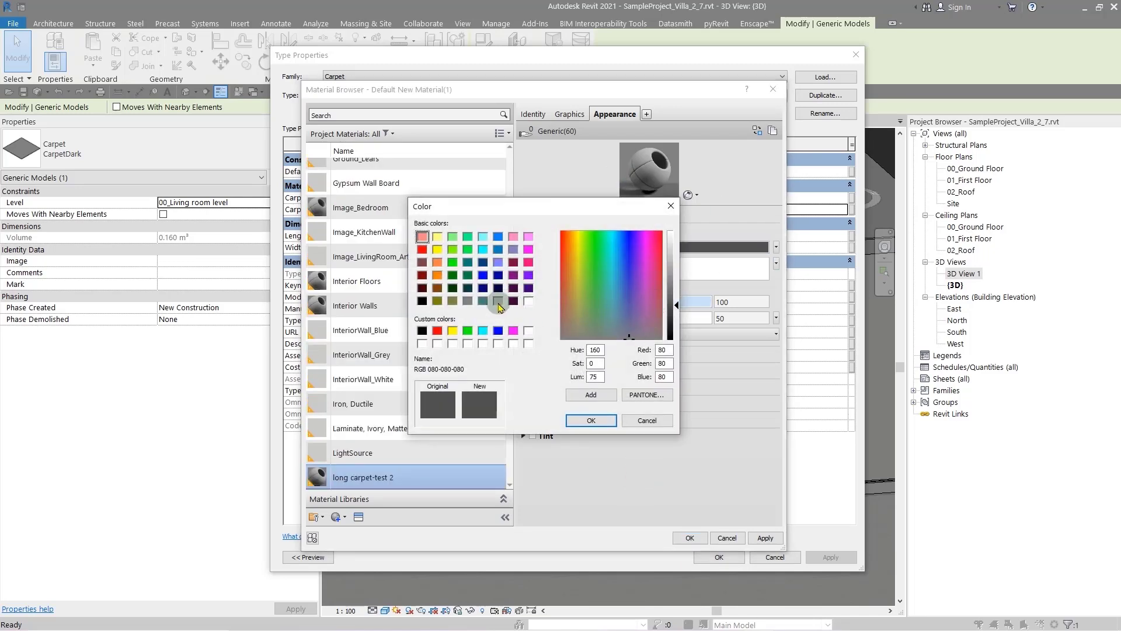
left_click(498, 301)
left_click(587, 420)
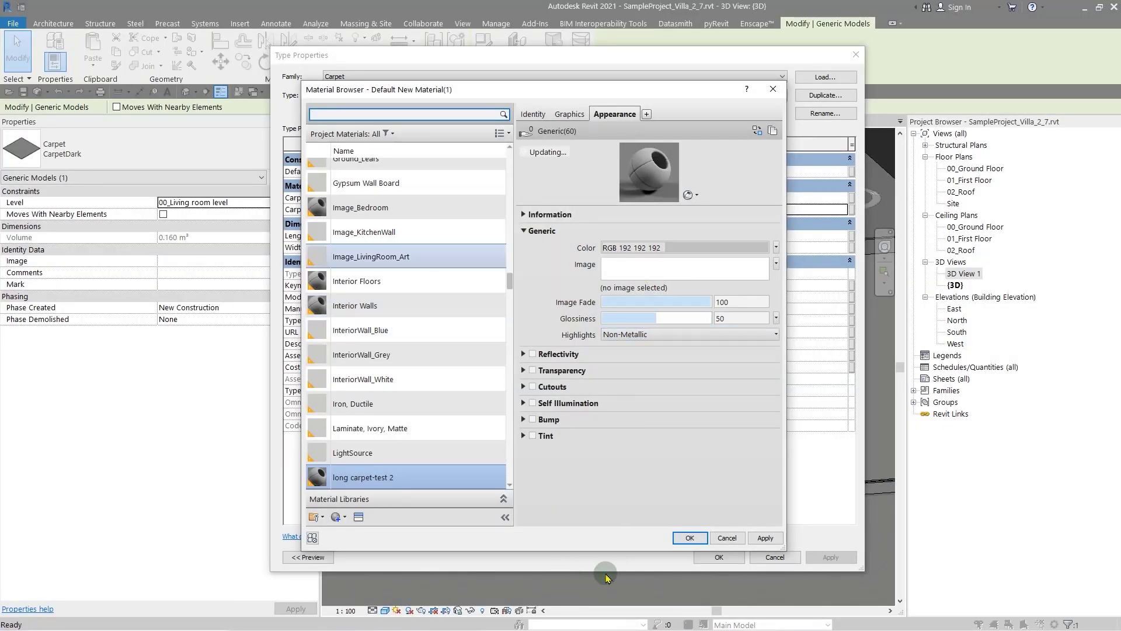
left_click(690, 537)
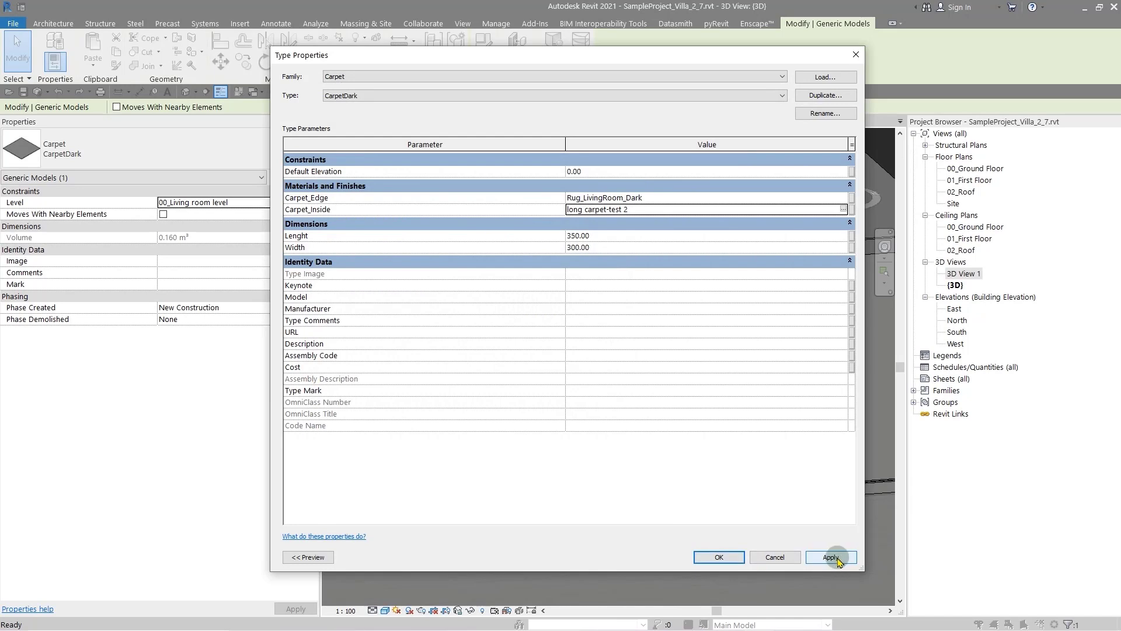
left_click(831, 557)
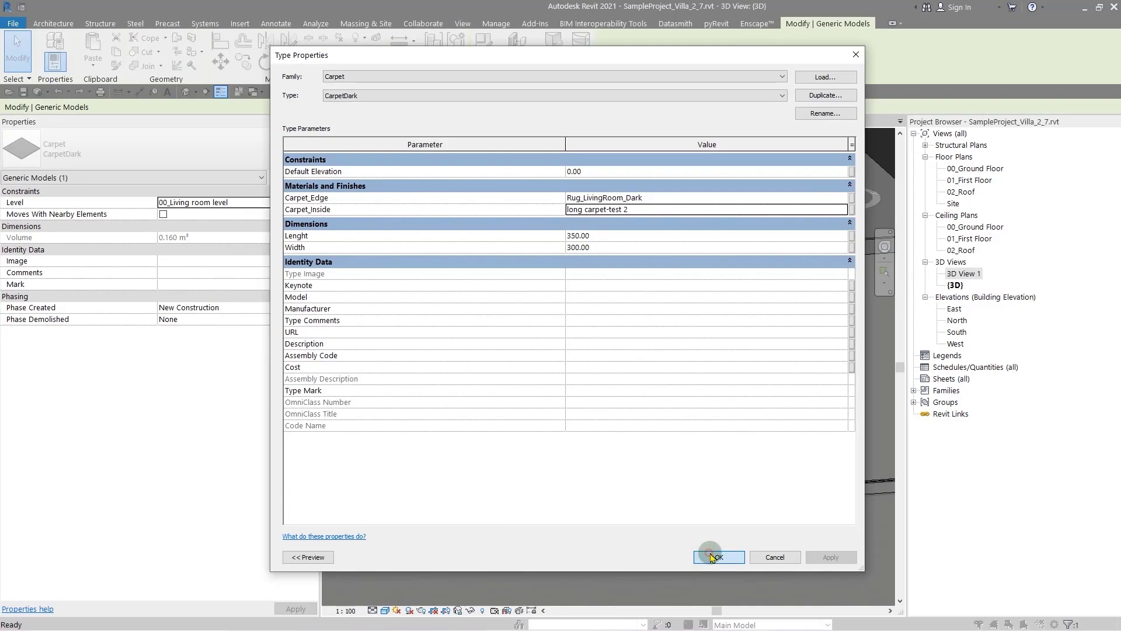
left_click(712, 557)
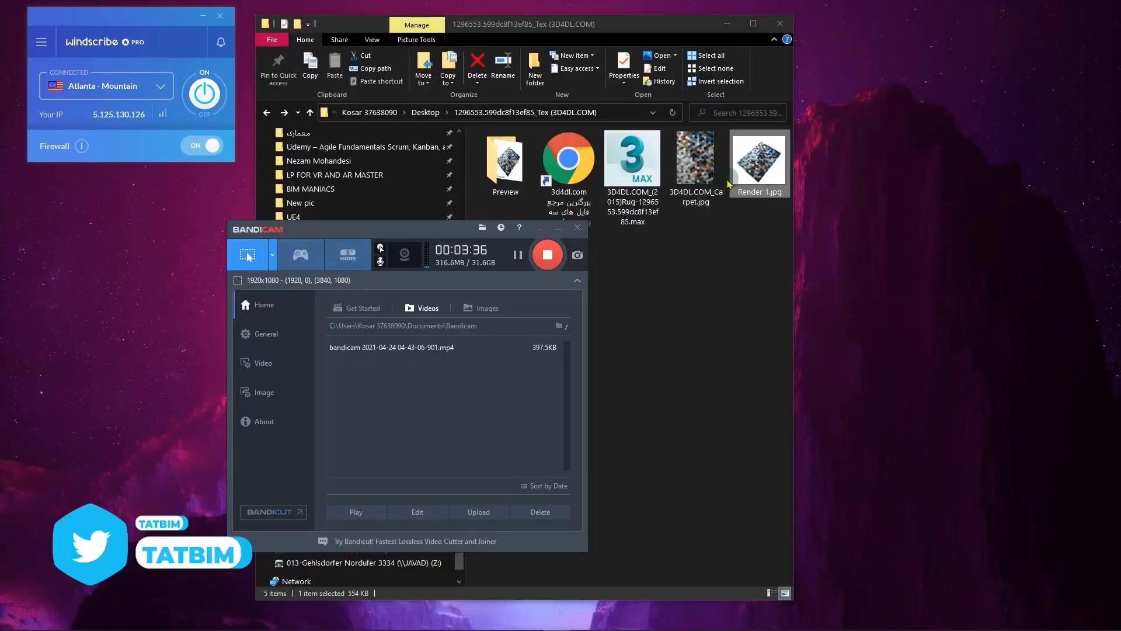
View the hexagonal mosaic 3D4DL.COM_Carpet.jpg in Photos, then close it
left_click(708, 180)
double_click(709, 180)
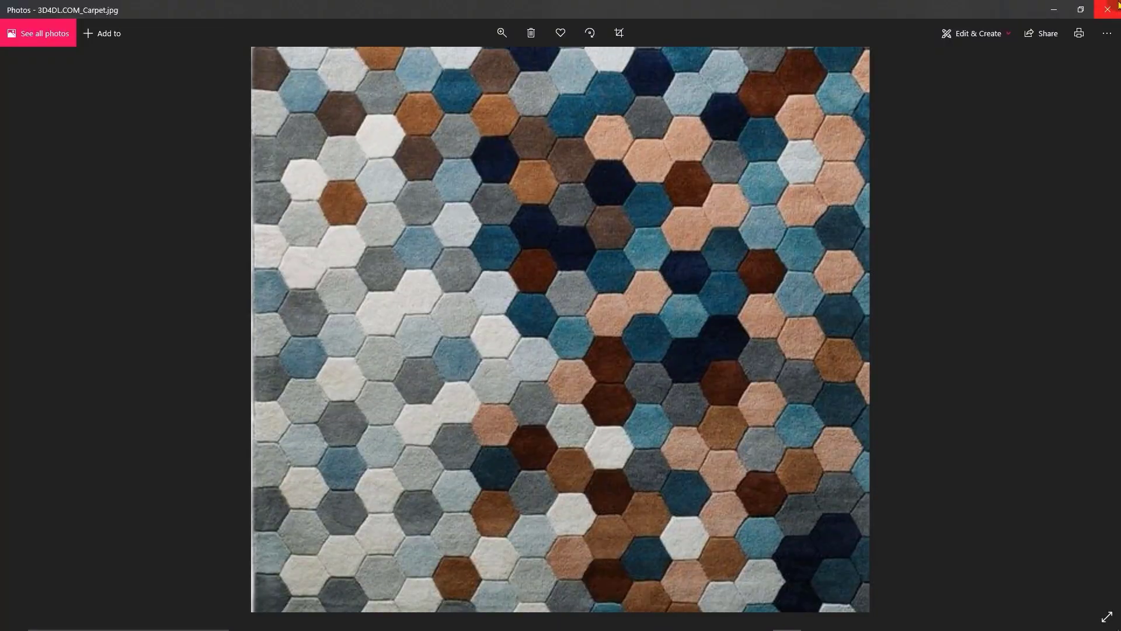
left_click(1104, 7)
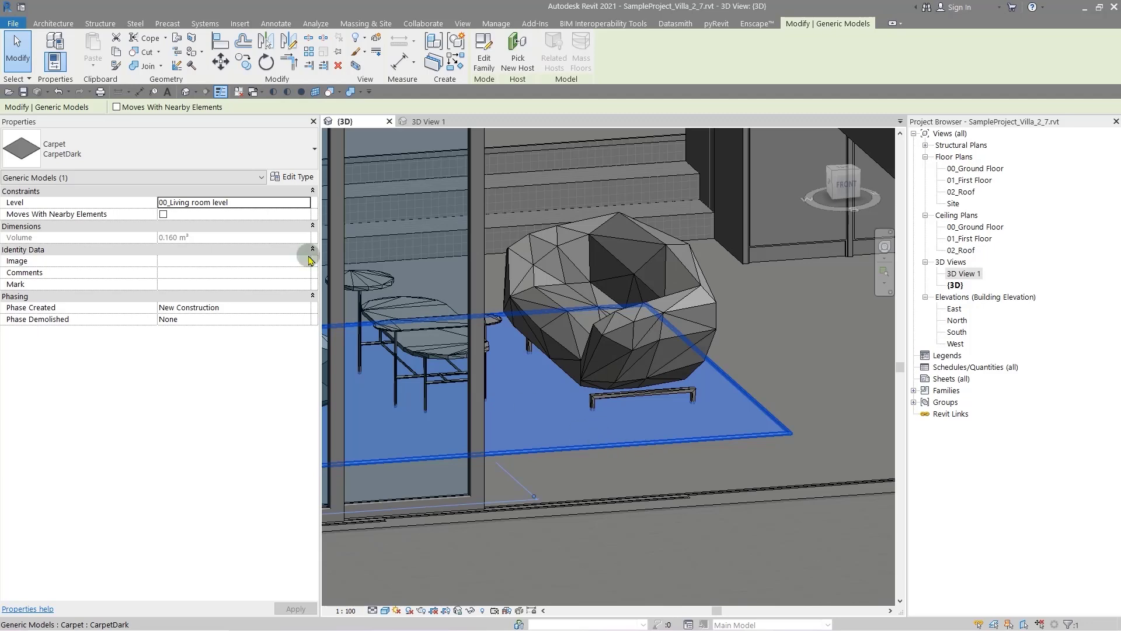
Find and select short carpet - test 1 by searching 'sho' in the Carpet_Inside material list
left_click(293, 176)
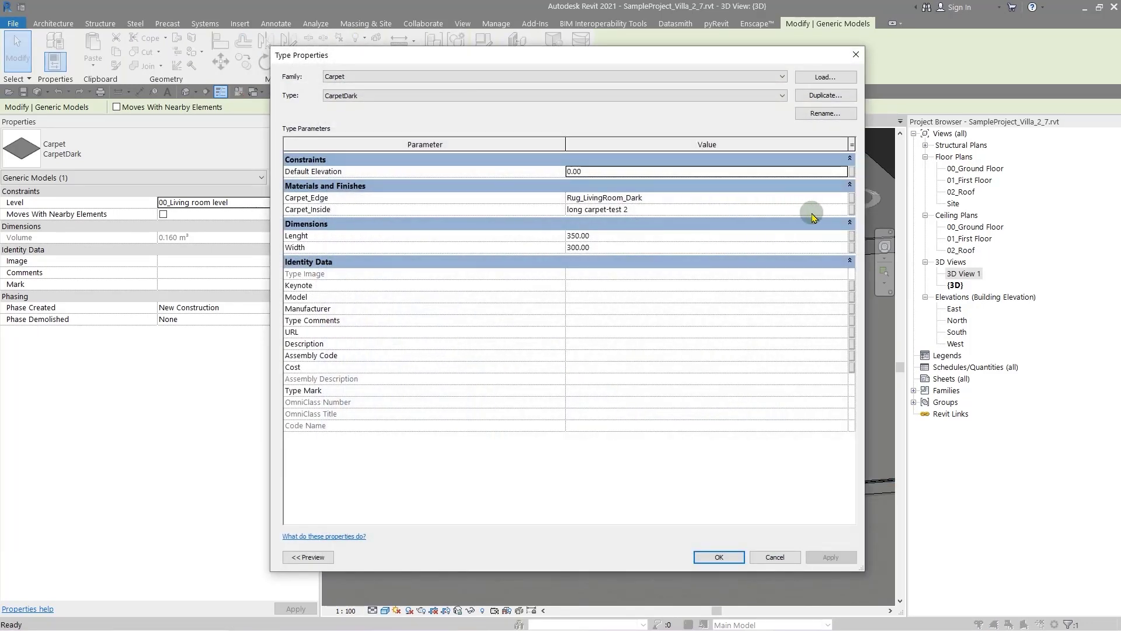
left_click(842, 209)
left_click(842, 209)
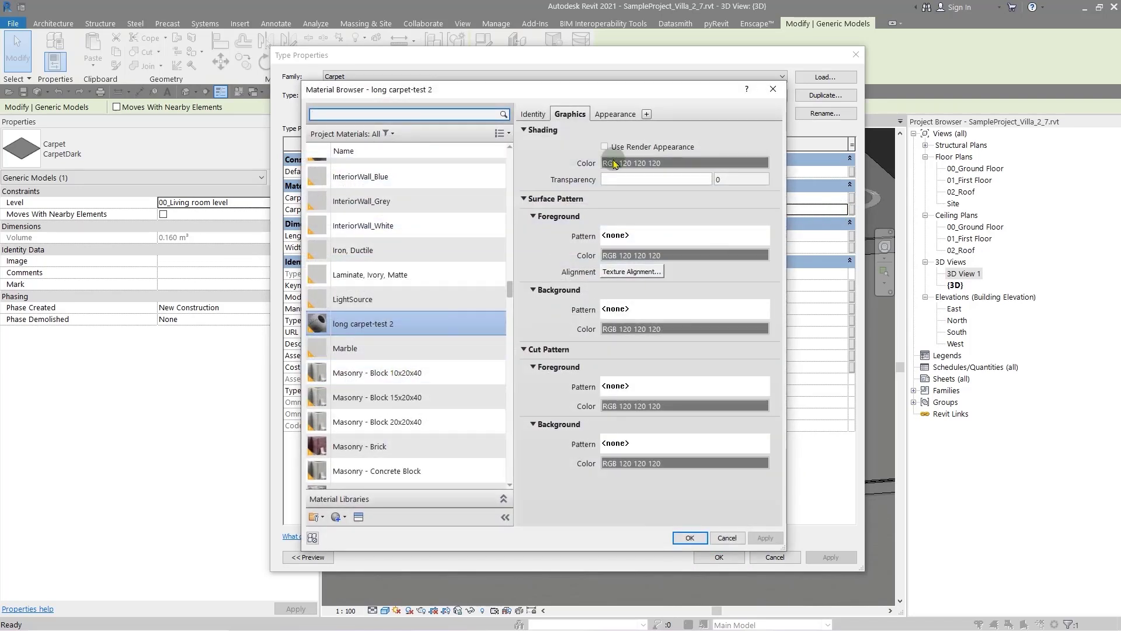
scroll(400, 245, "up", 1)
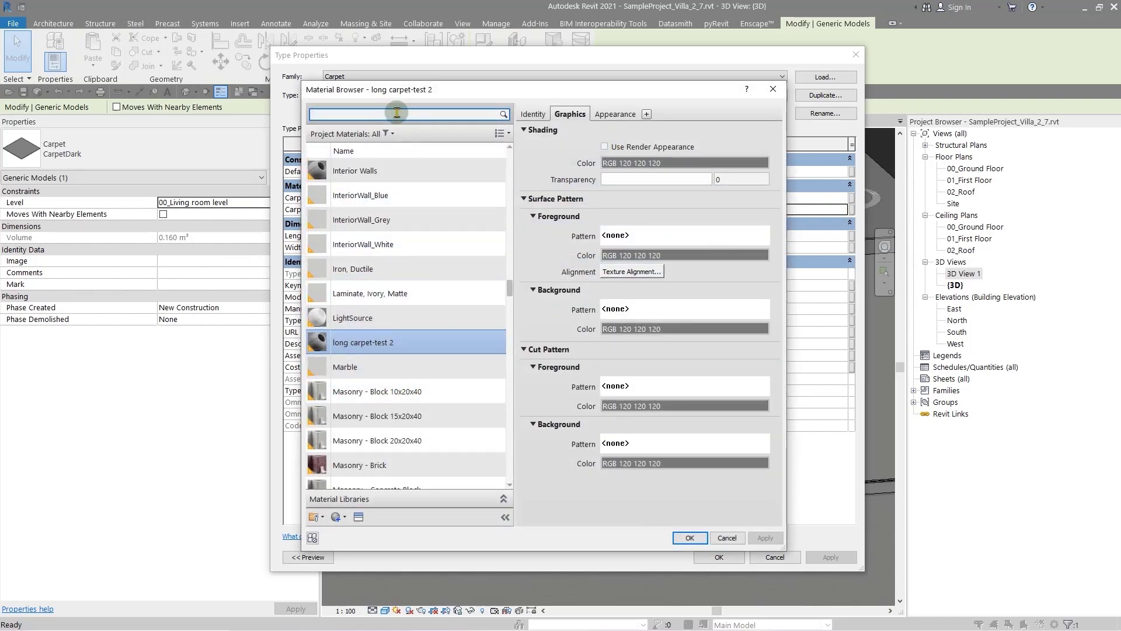
left_click(397, 112)
type("short")
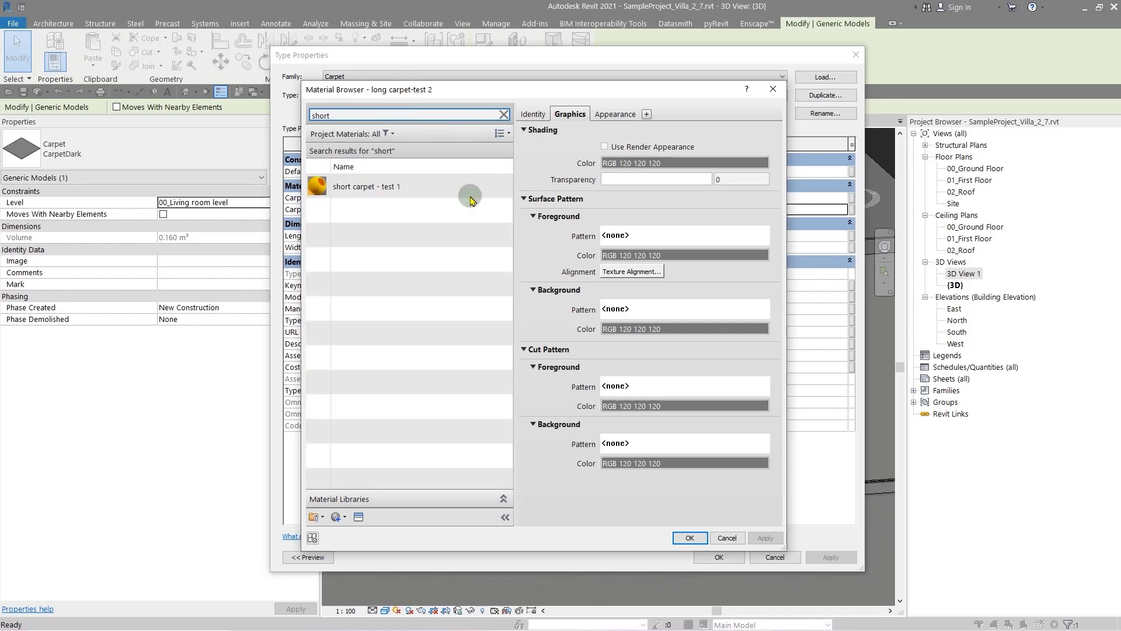
left_click(424, 188)
Drag 3D4DL.COM_Carpet.jpg onto the material's Appearance image and enlarge the preview
left_click(627, 109)
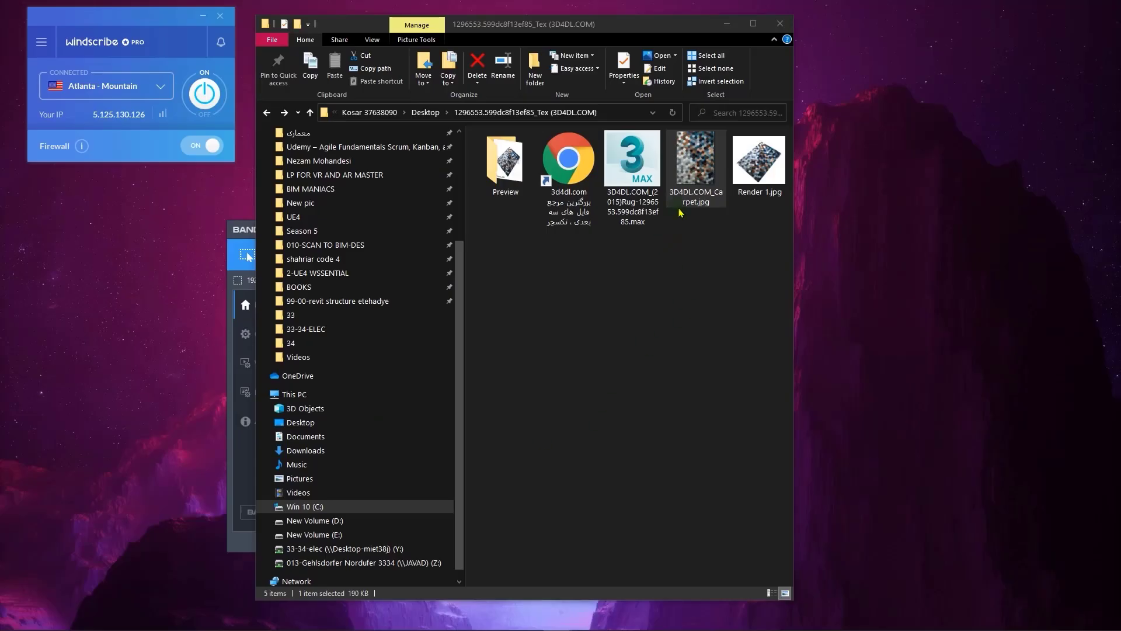
left_click_drag(681, 212, 143, 304)
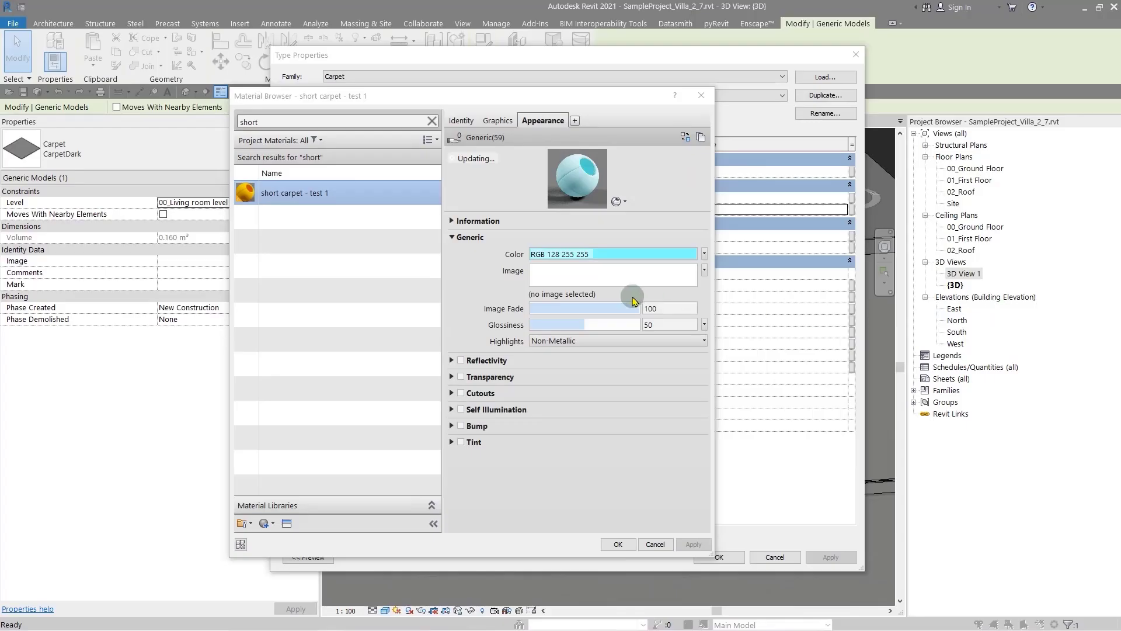
left_click_drag(630, 295, 593, 276)
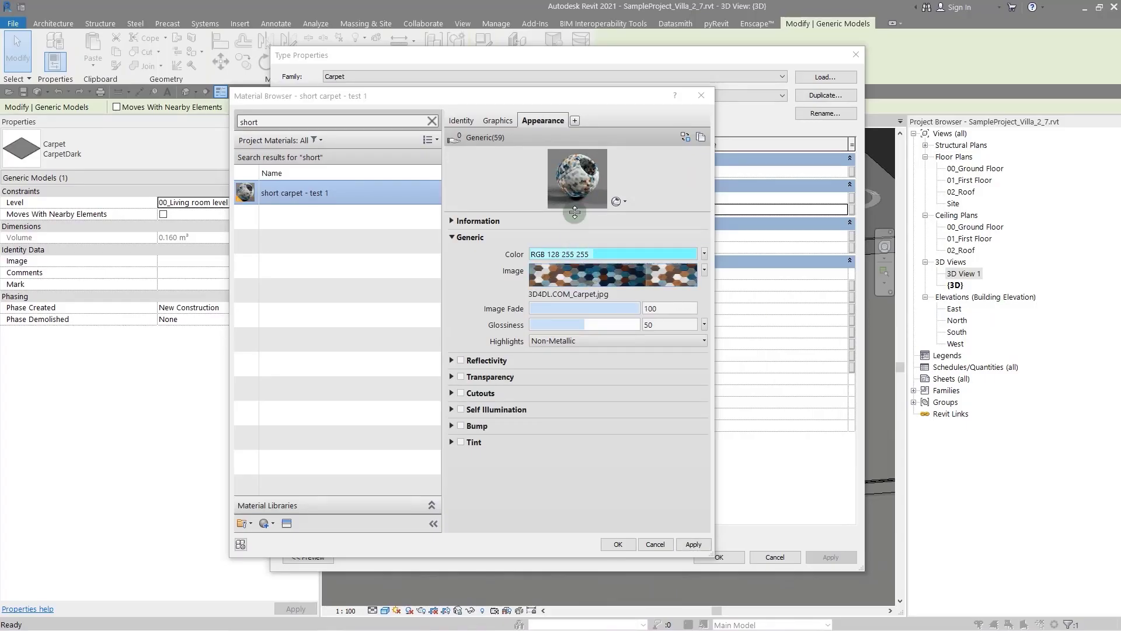
left_click_drag(572, 213, 571, 258)
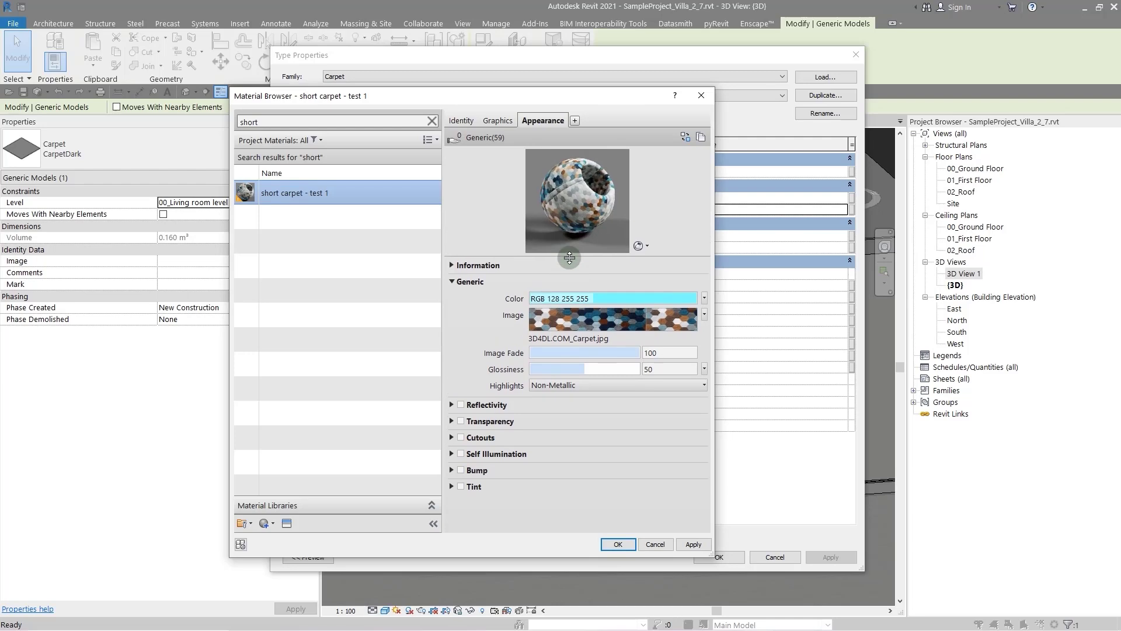
Scale the carpet image texture to 300 × 300 cm and confirm the material for the rug
left_click(577, 317)
left_click(487, 417)
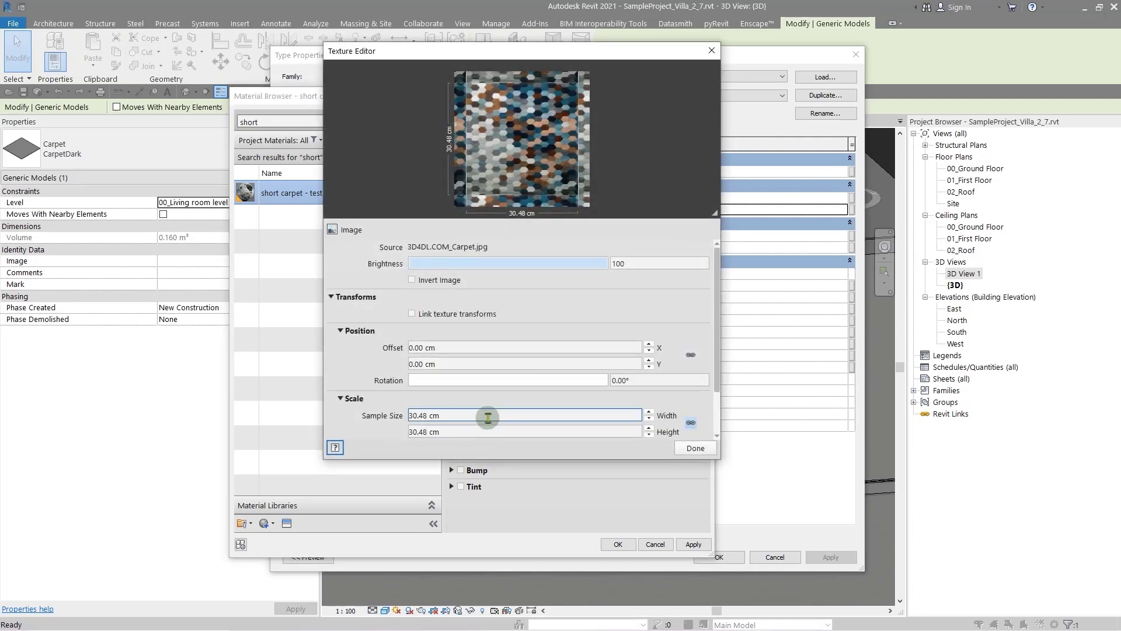
double_click(491, 419)
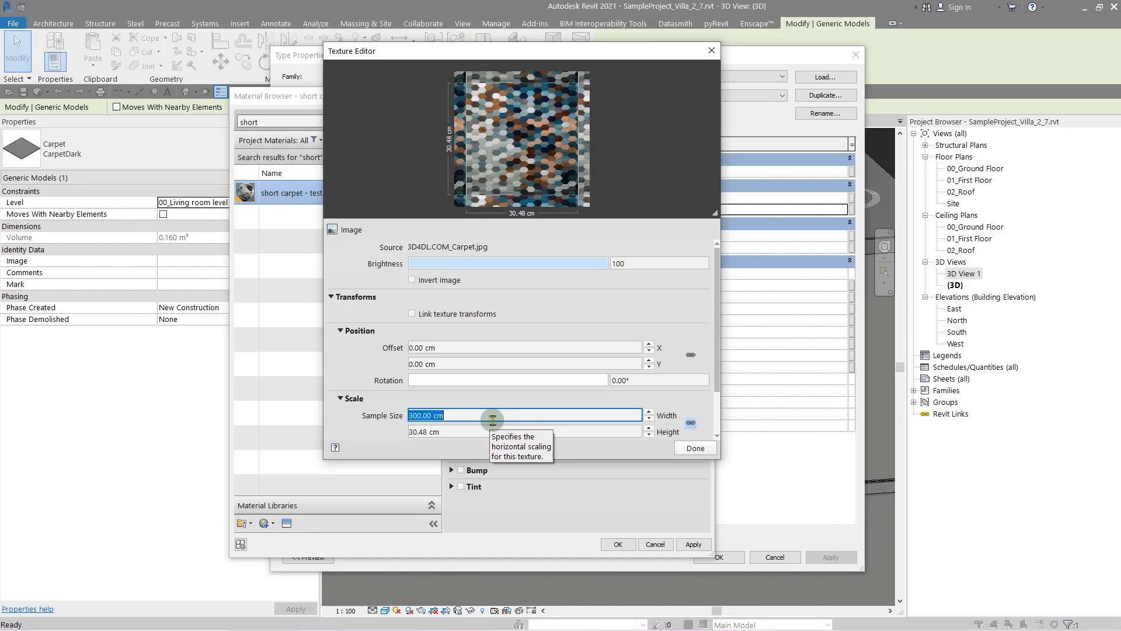
double_click(460, 429)
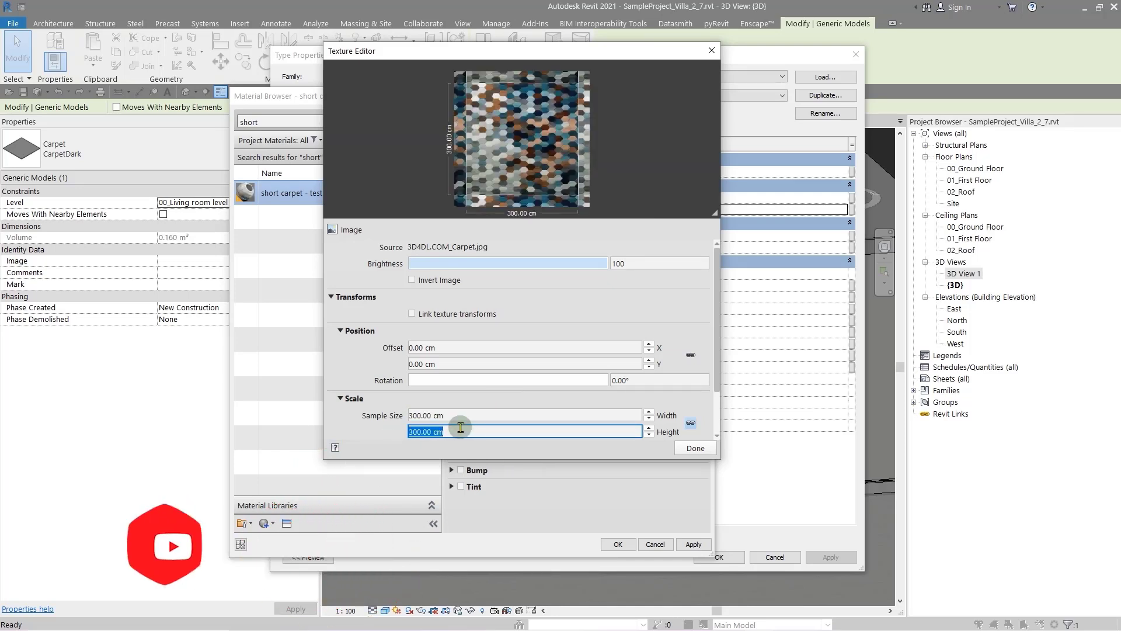
left_click(696, 448)
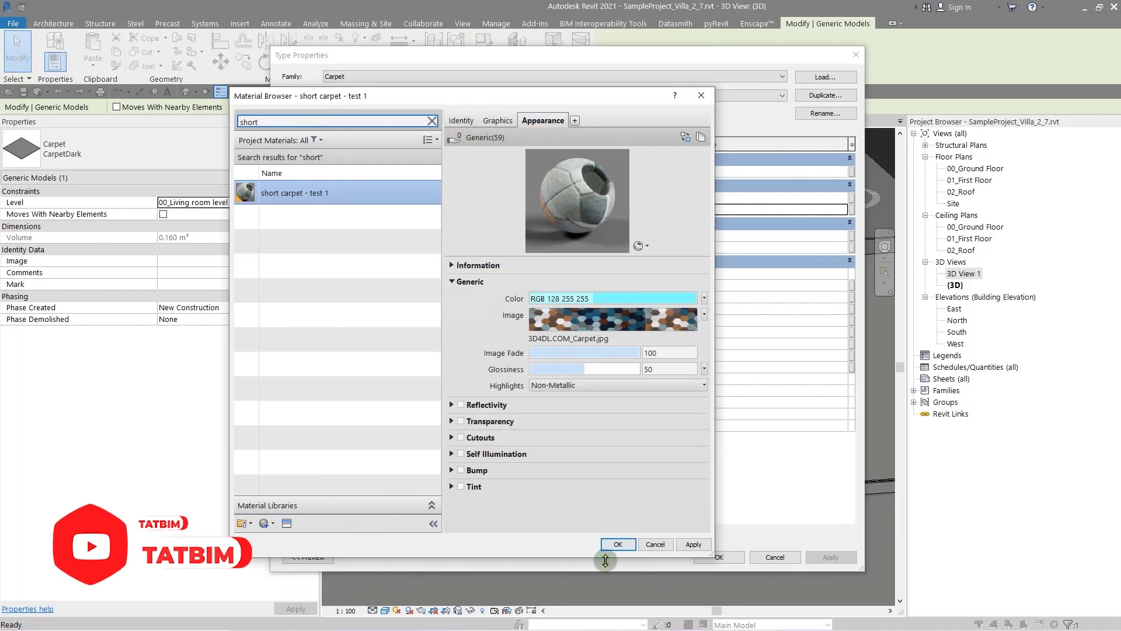
left_click(618, 545)
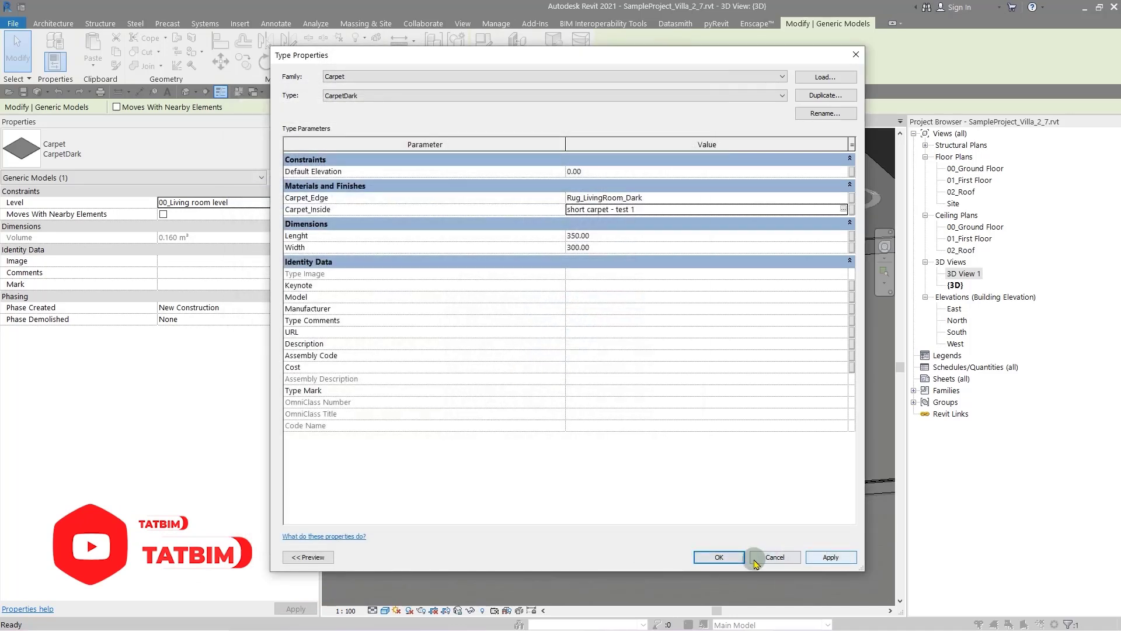
Apply the rug type changes and orbit in Enscape to inspect the fluffy mosaic carpet
left_click(718, 558)
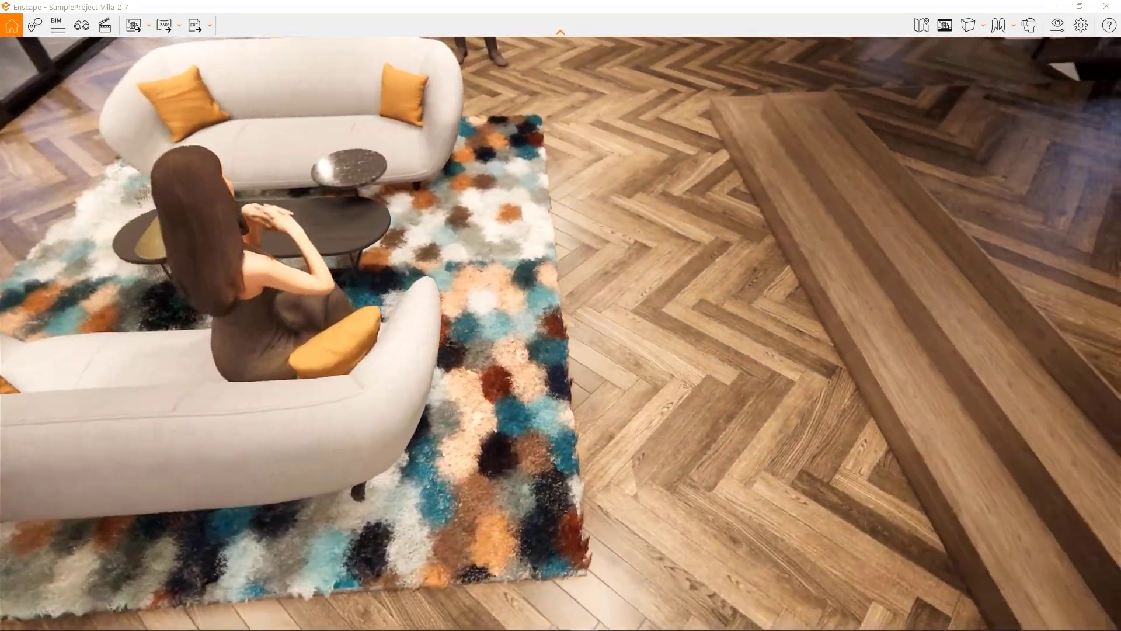
right_click_drag(559, 381, 559, 381)
left_click(707, 426)
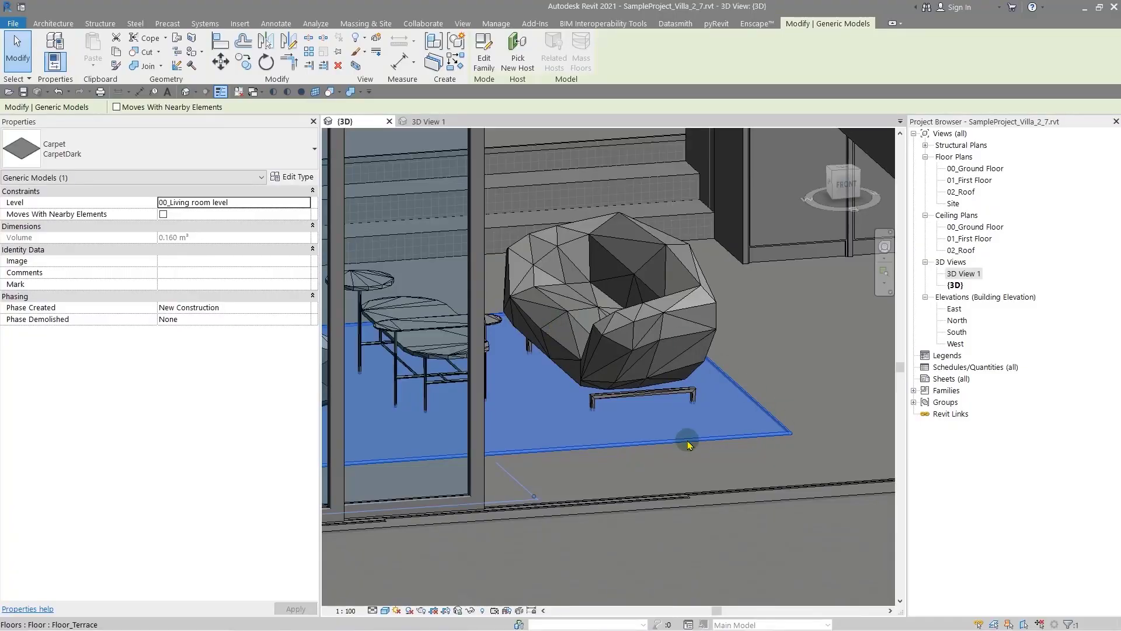
Set the Carpet_Inside material's carpet image sample size to 600 × 600 cm and apply it to the rug
left_click(298, 180)
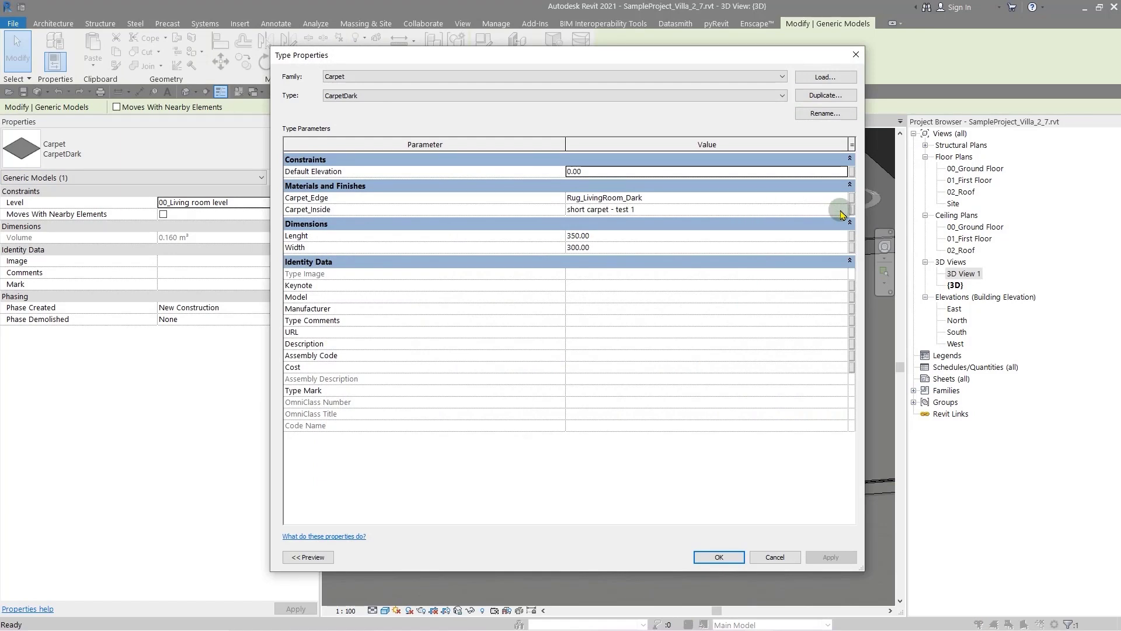
left_click(843, 210)
left_click(844, 210)
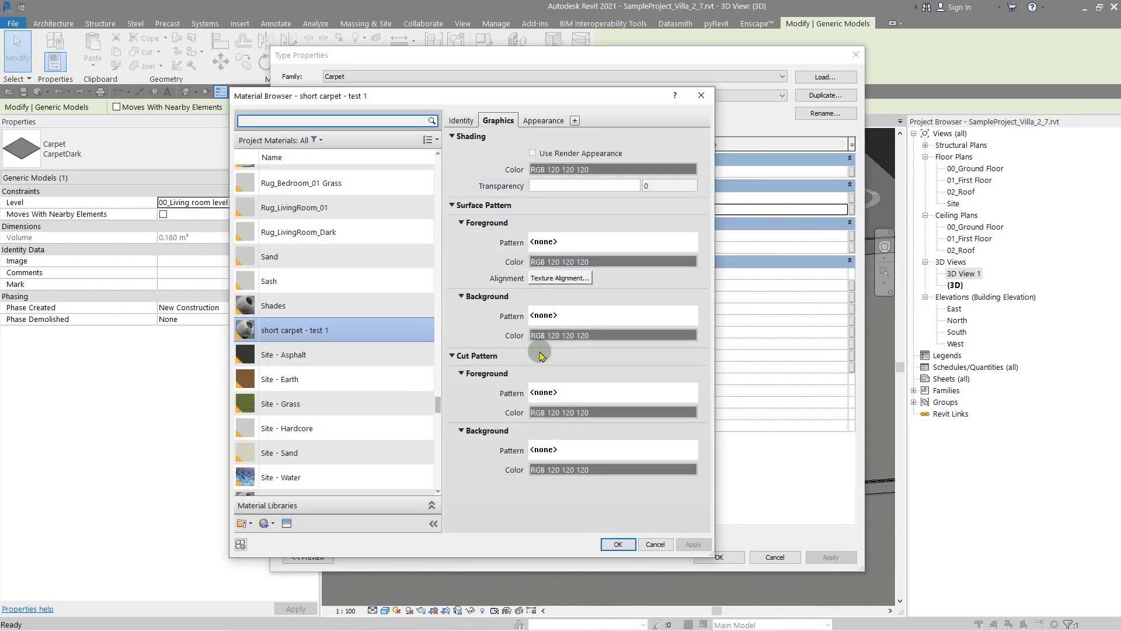
left_click(538, 128)
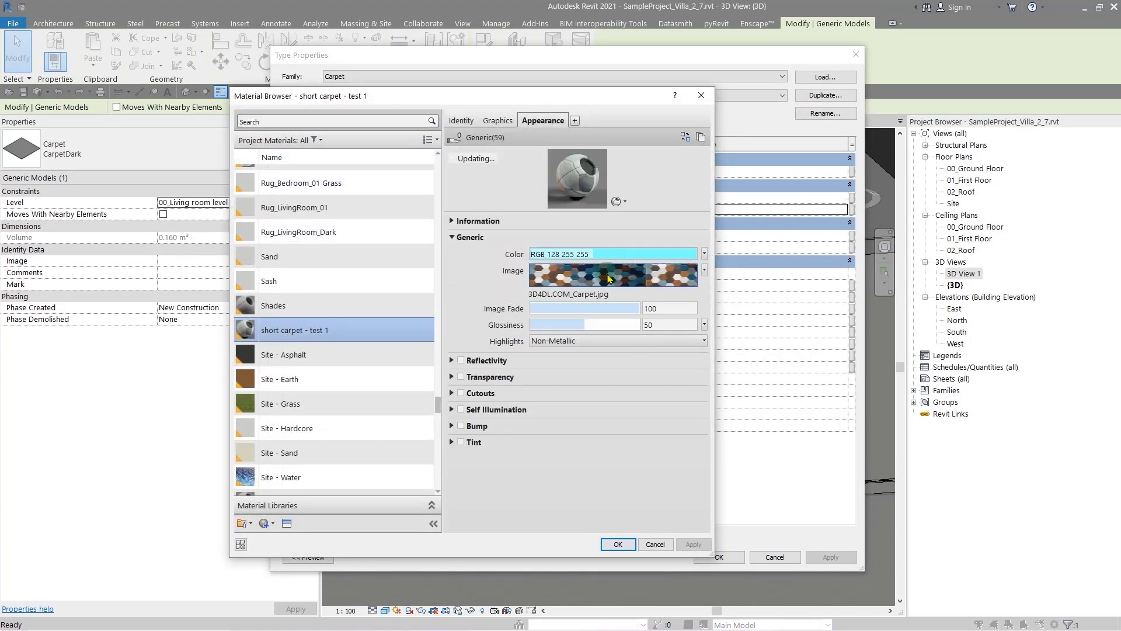
left_click(607, 278)
scroll(510, 345, "down", 2)
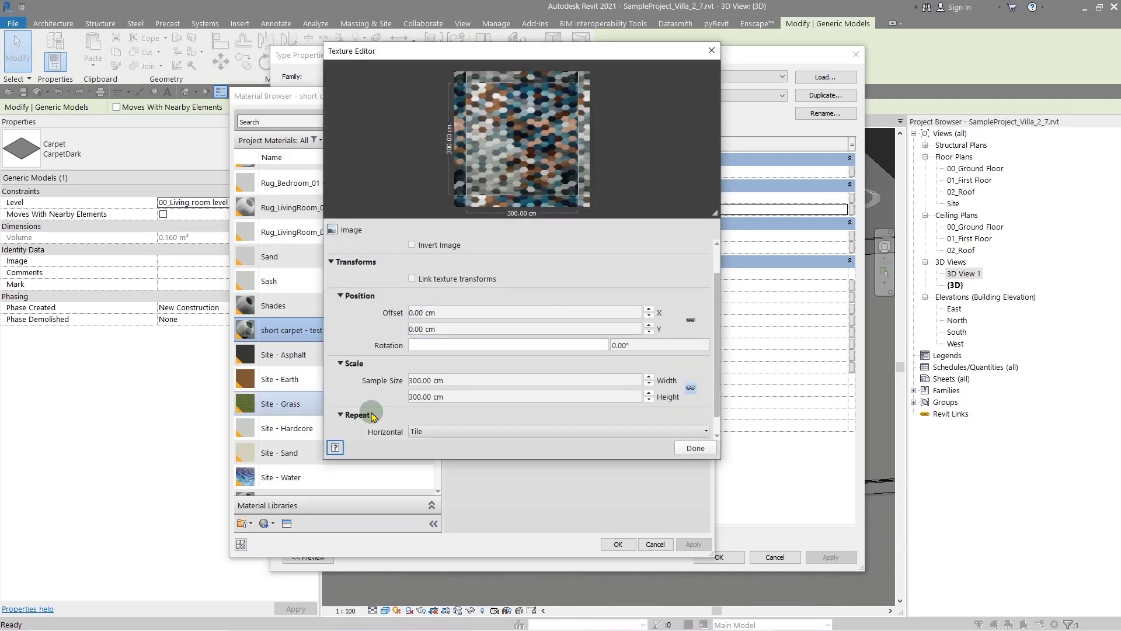
left_click(501, 355)
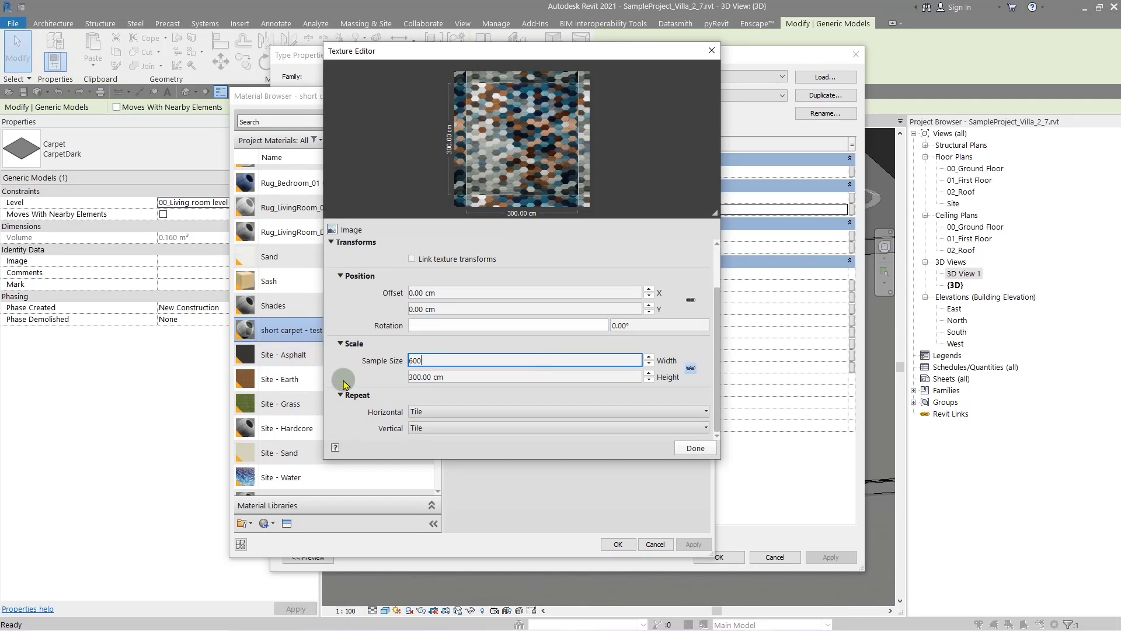
key("Return")
left_click(715, 452)
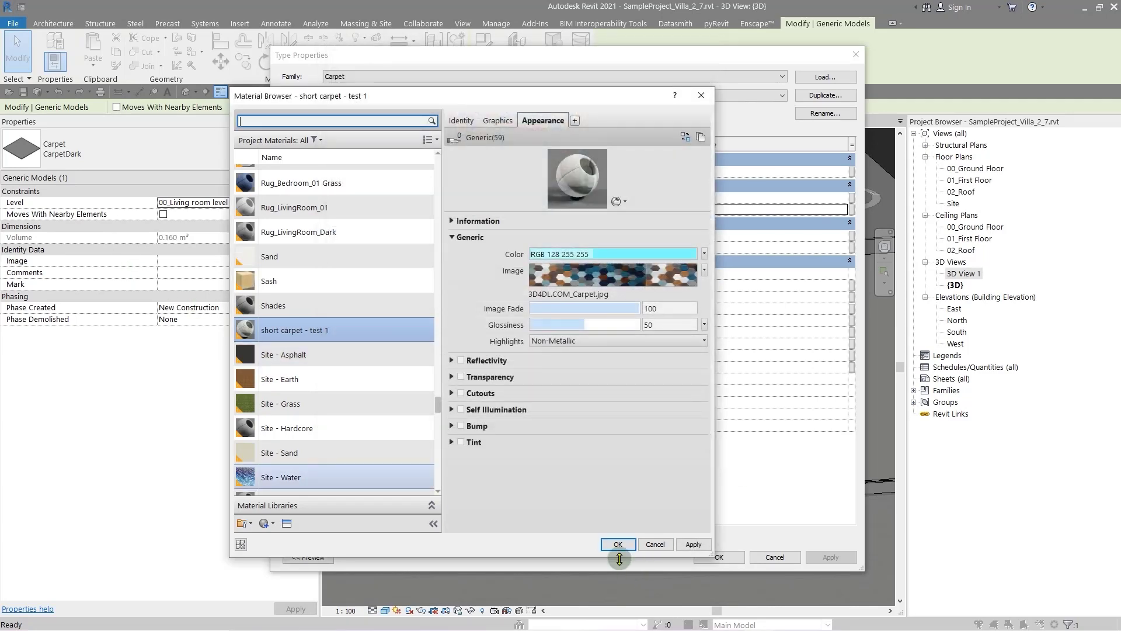
left_click(616, 544)
left_click(728, 561)
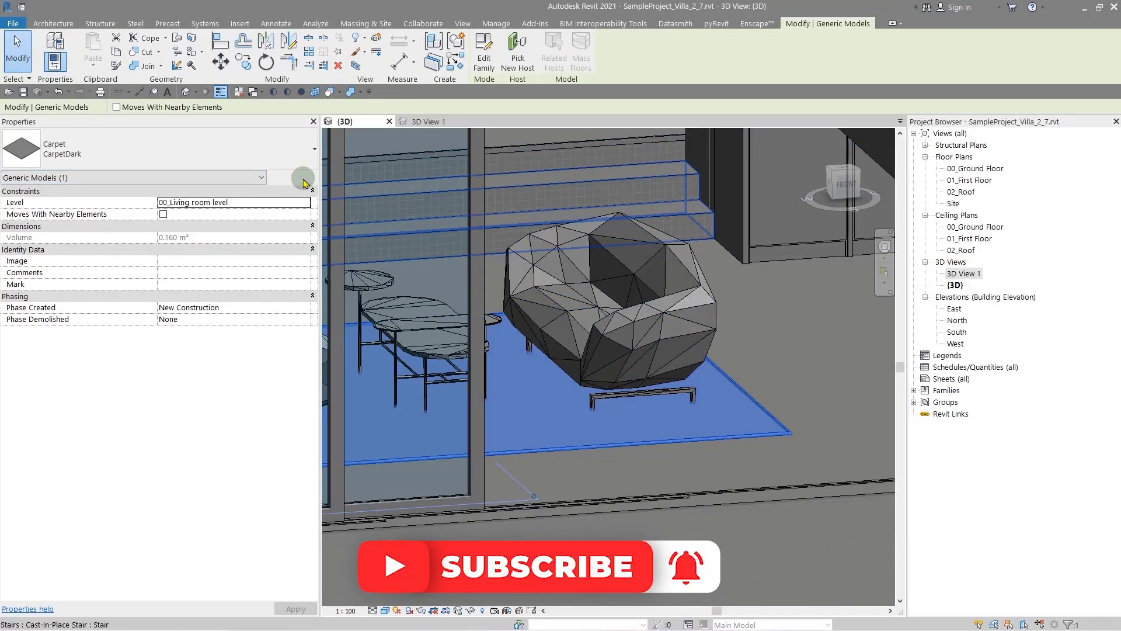
Bring up the carpet image texture settings of the rug's Carpet_Inside material again
left_click(301, 177)
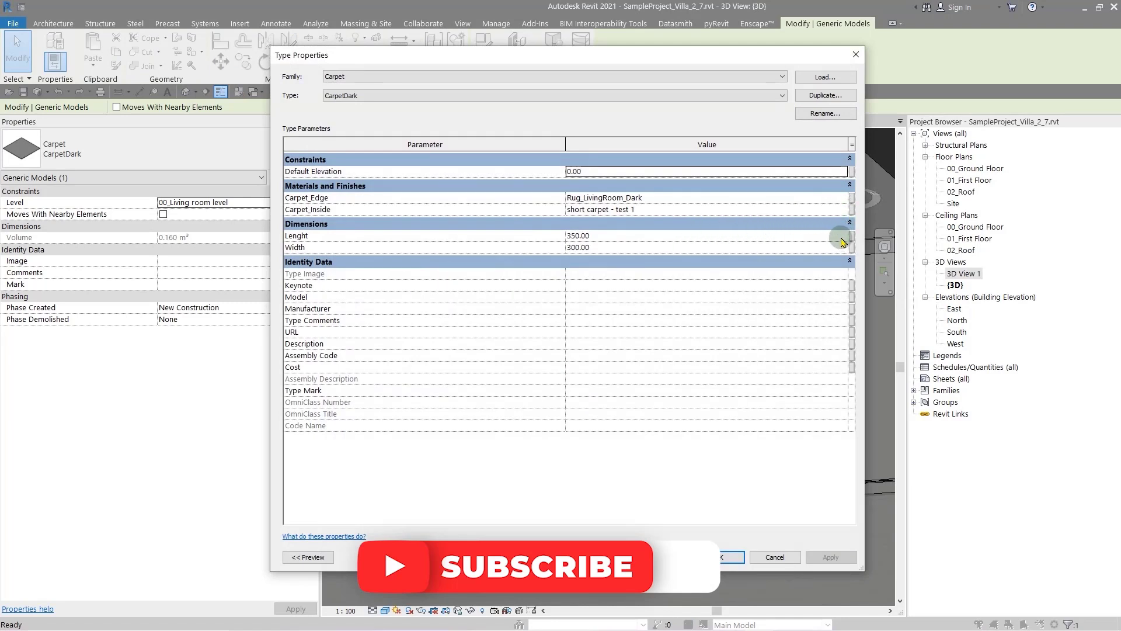
left_click(855, 54)
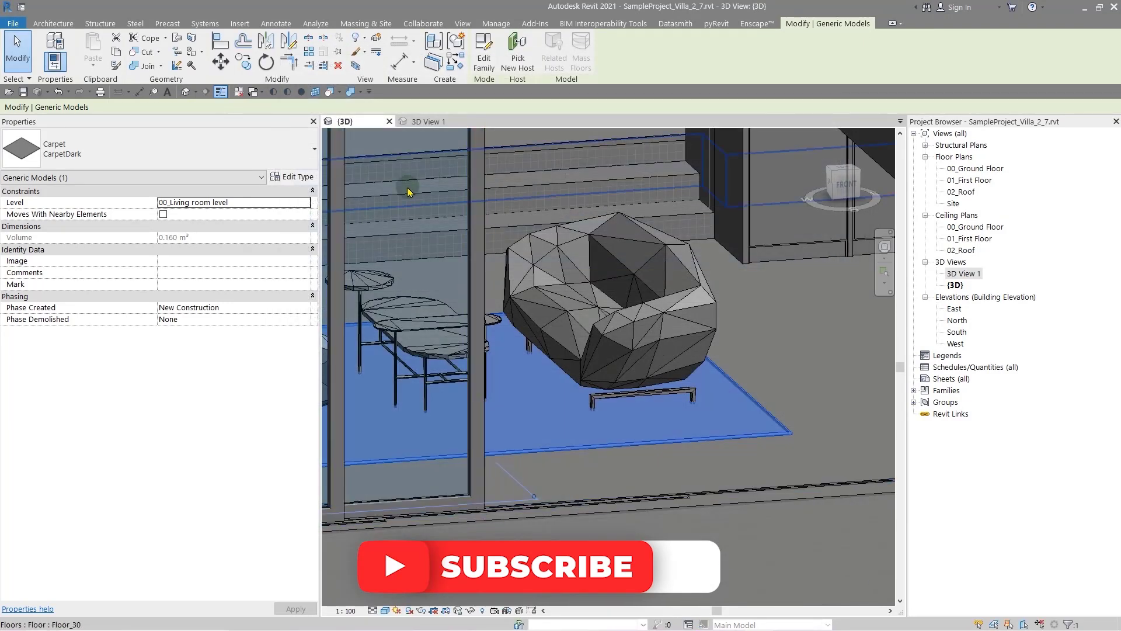
left_click(295, 176)
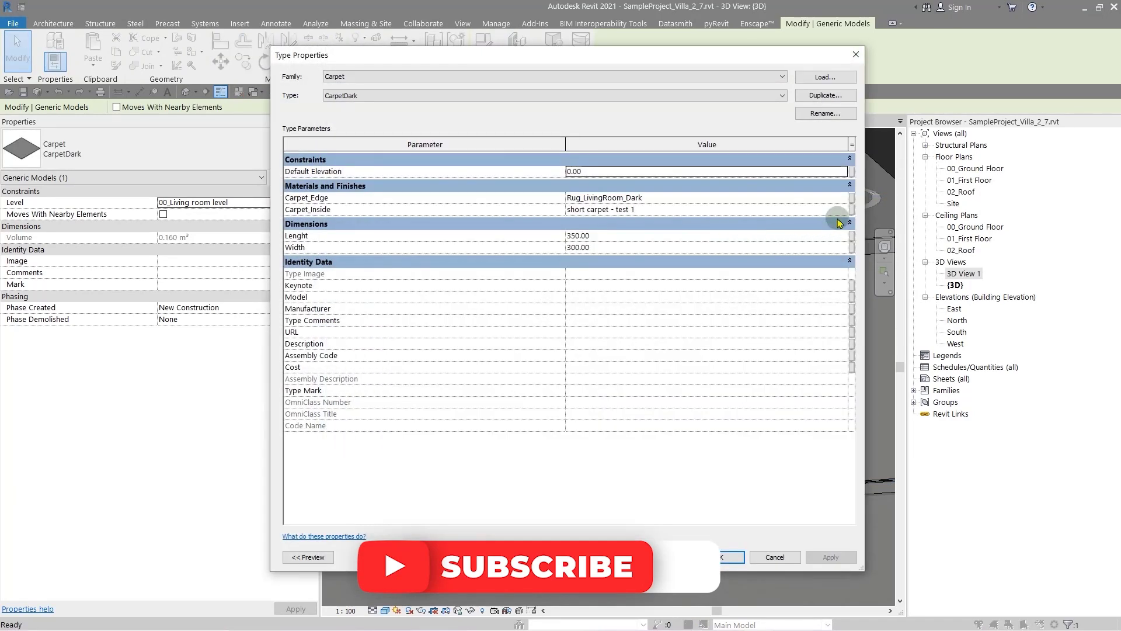
left_click(841, 209)
left_click(843, 209)
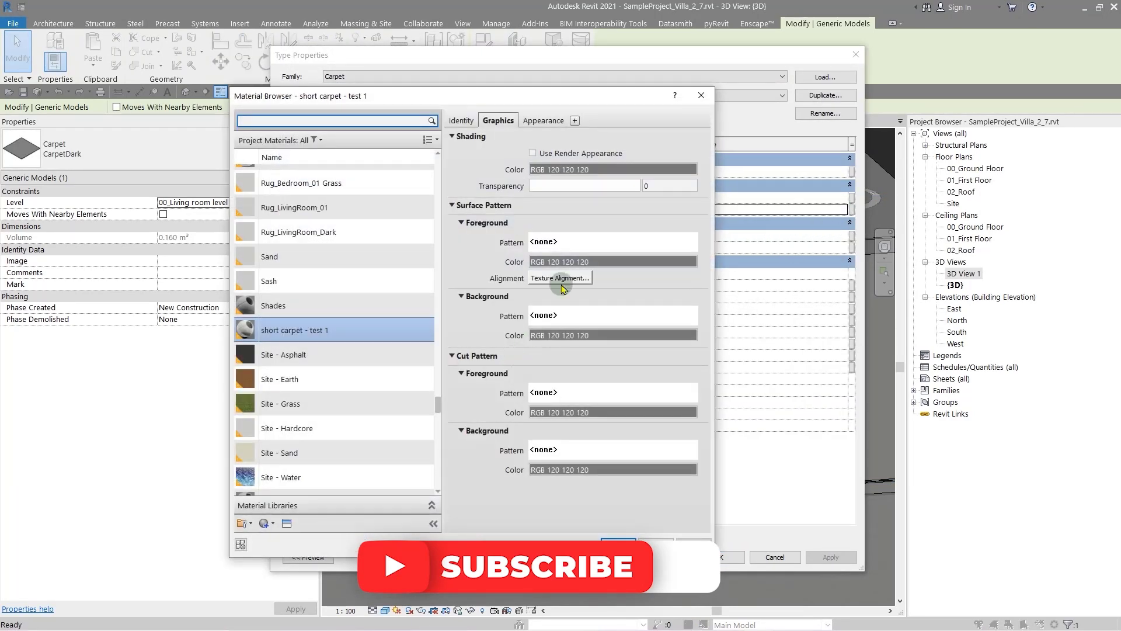
left_click(543, 120)
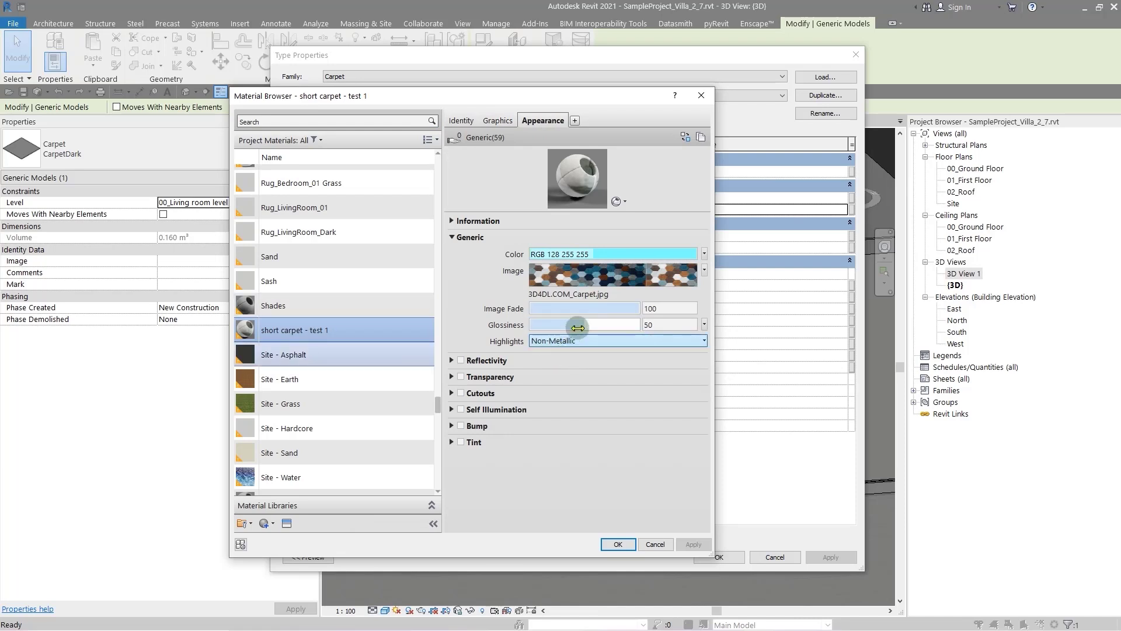
left_click(602, 280)
Set the carpet image sample size to 800 × 800 cm and apply the rug type changes
left_click(487, 415)
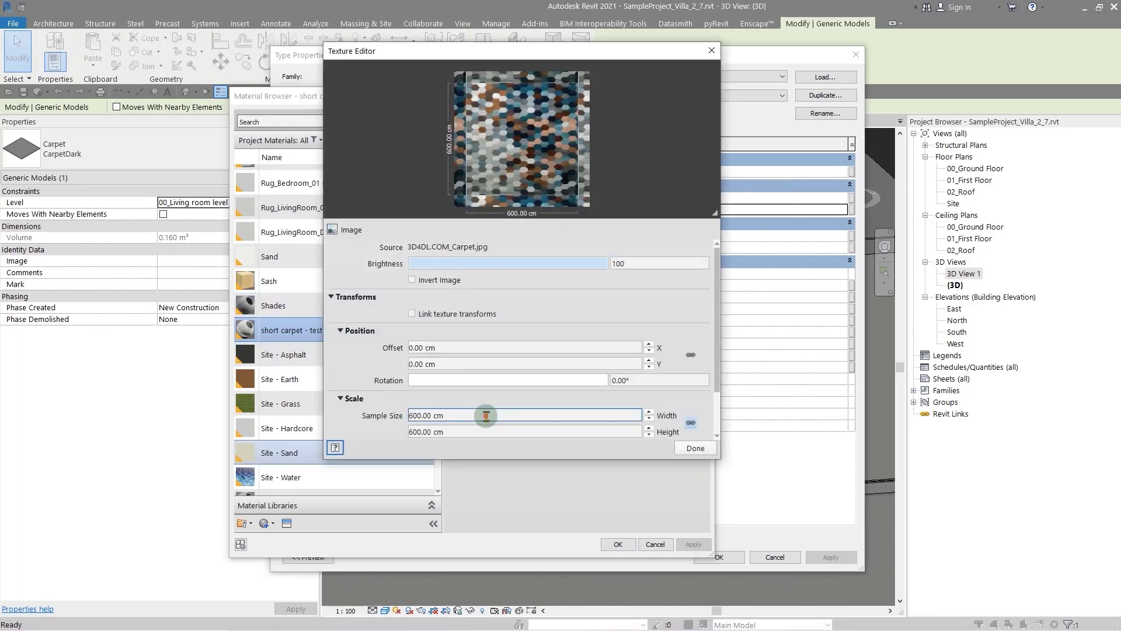
type("800")
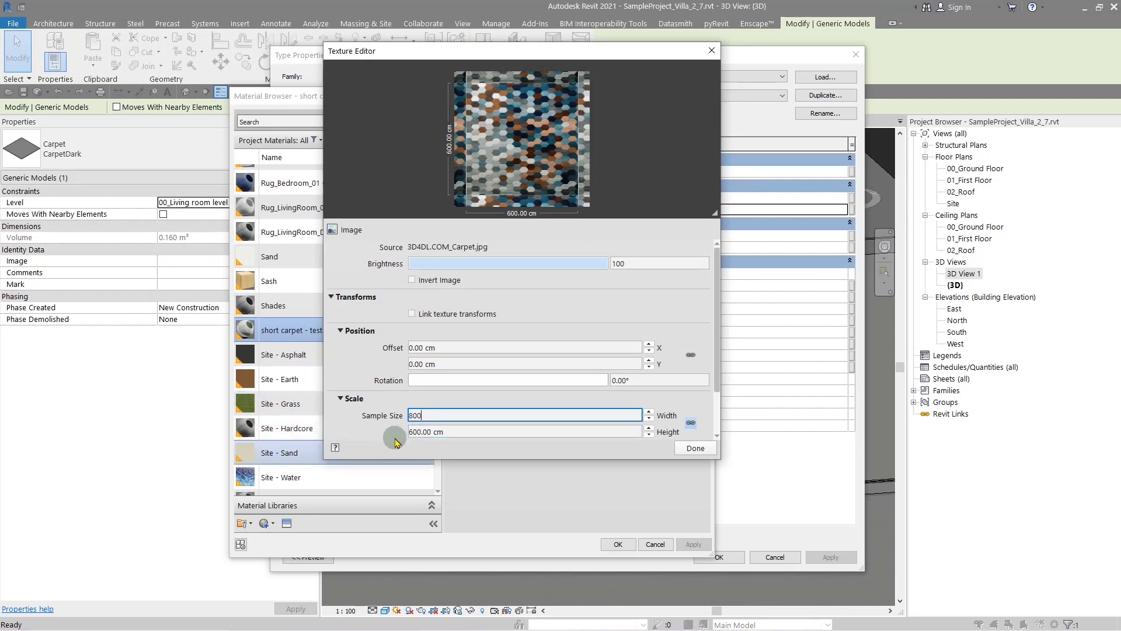
key("Return")
left_click(487, 431)
left_click(677, 446)
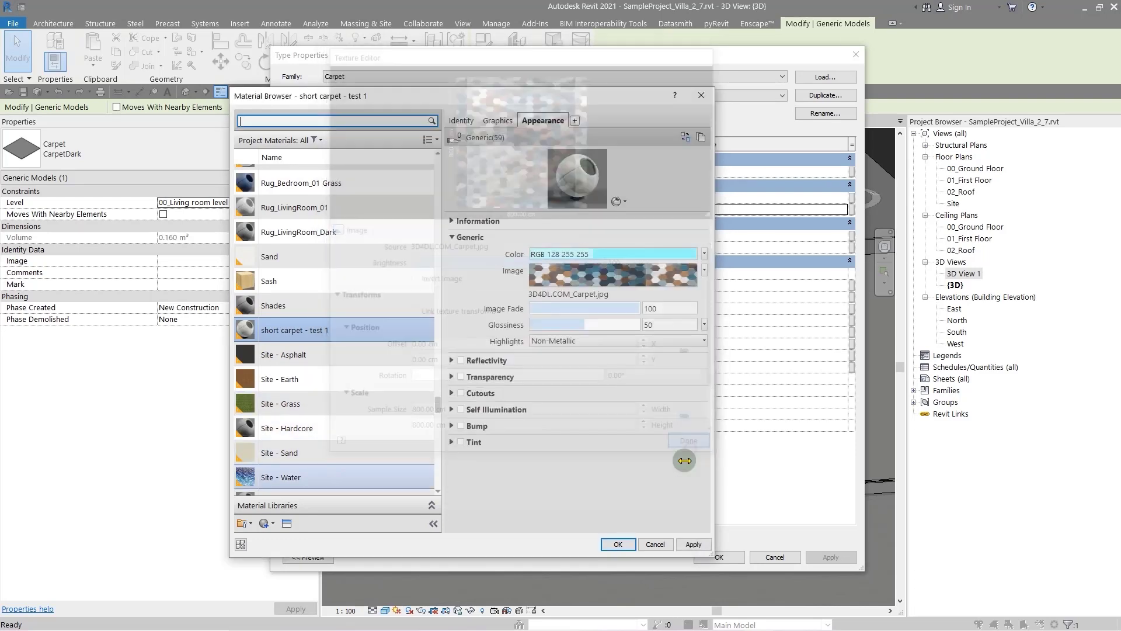
left_click(617, 542)
left_click(829, 556)
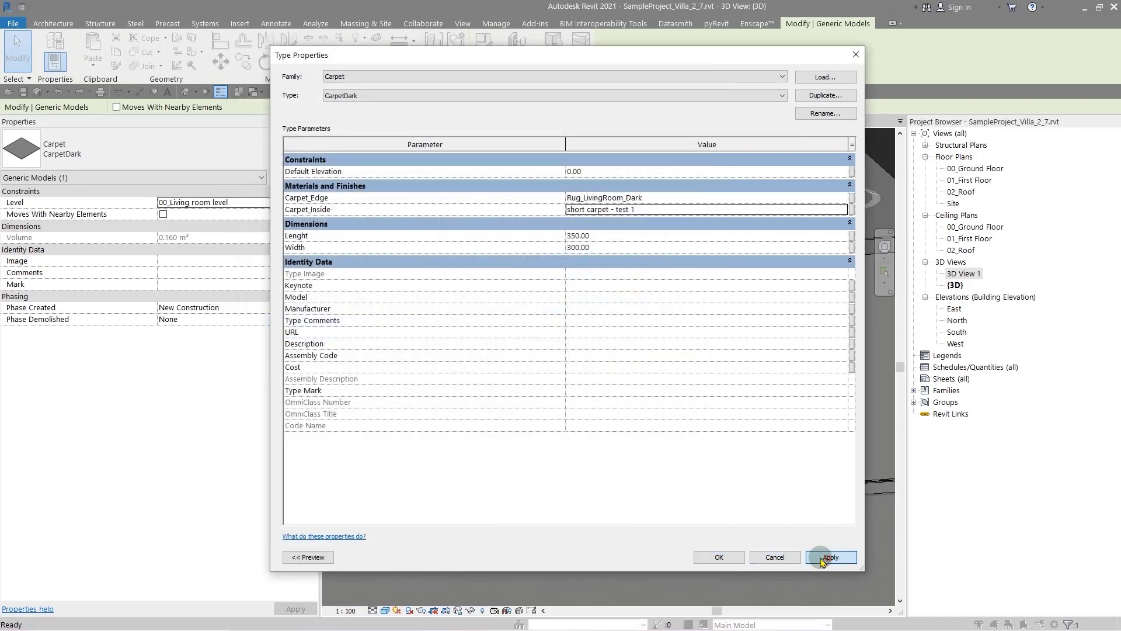
left_click(719, 556)
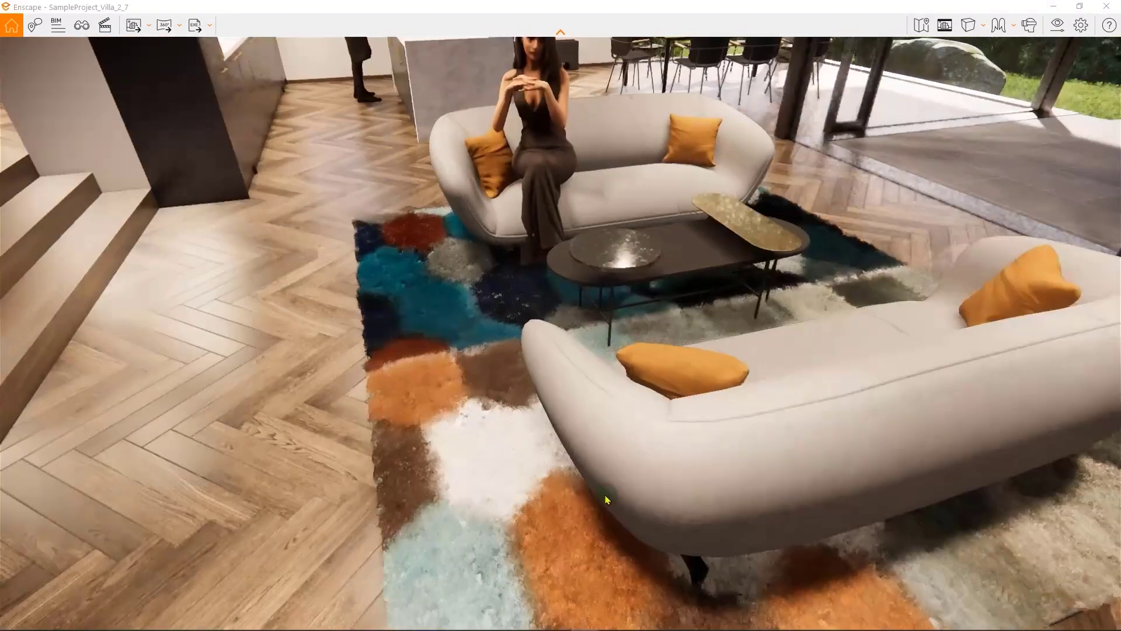
right_click_drag(605, 500, 114, 515)
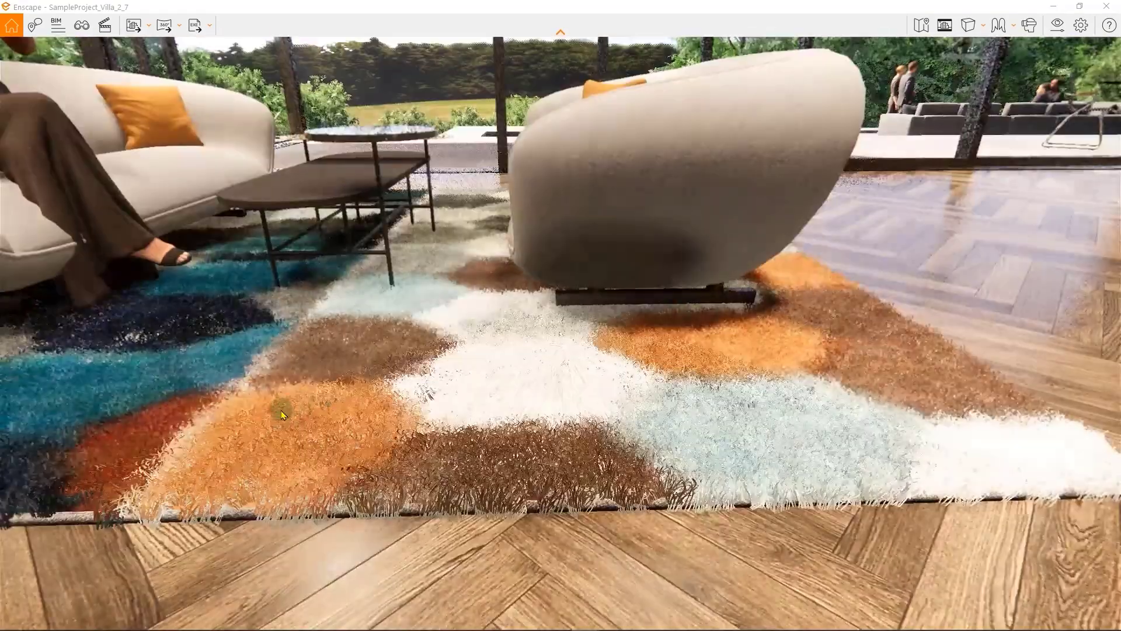
scroll(283, 408, "up", 3)
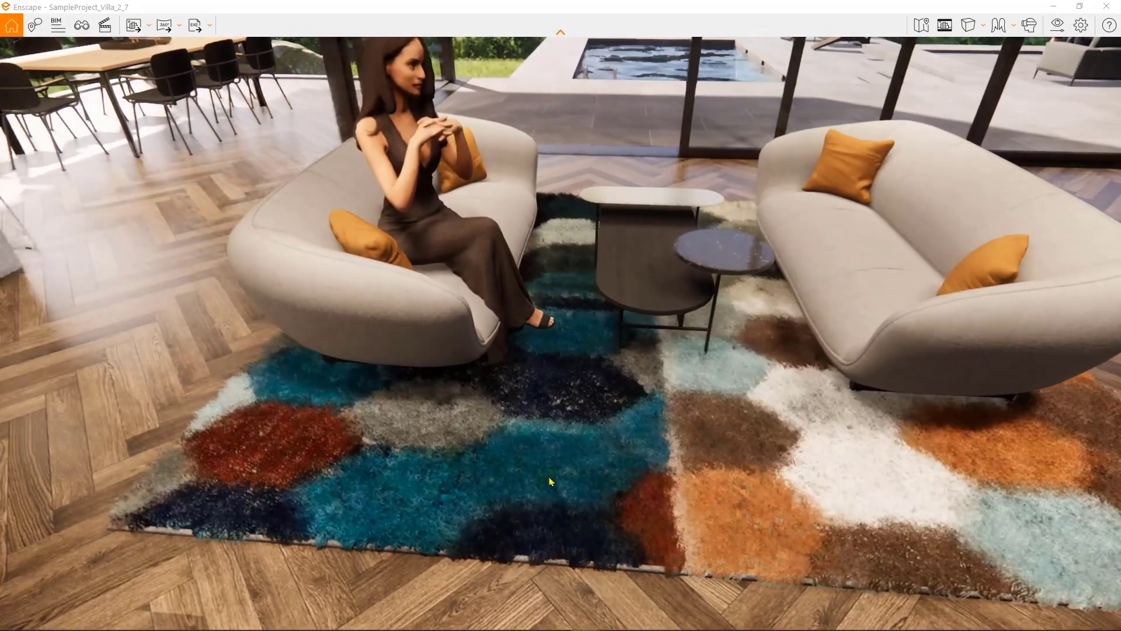
left_click(945, 478)
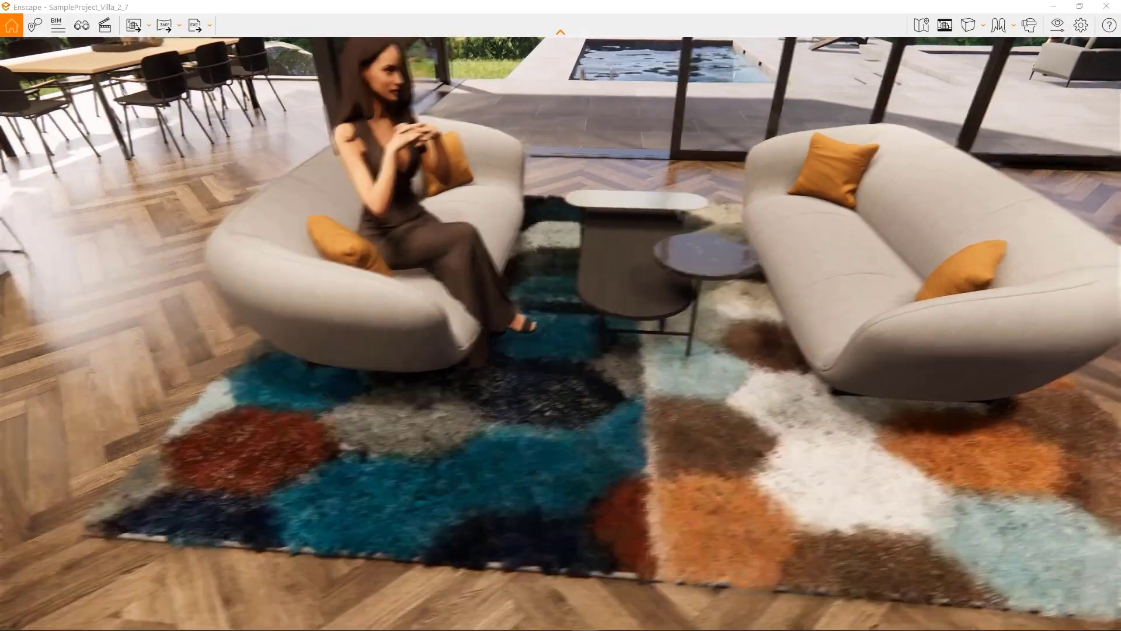